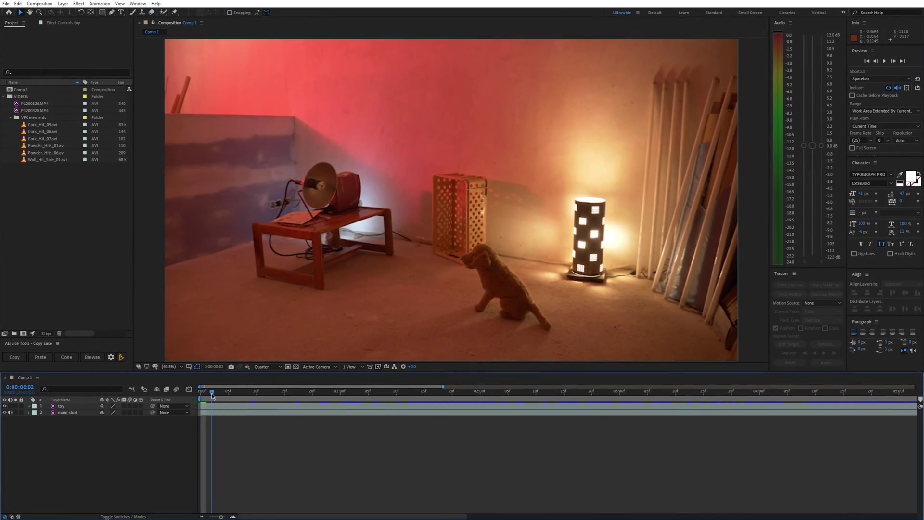
# Draw a rough Pen mask around the dog on the toy layer, at a frame showing the real dog.
pyautogui.click(6, 406)
pyautogui.moveTo(198, 395); pyautogui.dragTo(391, 388)
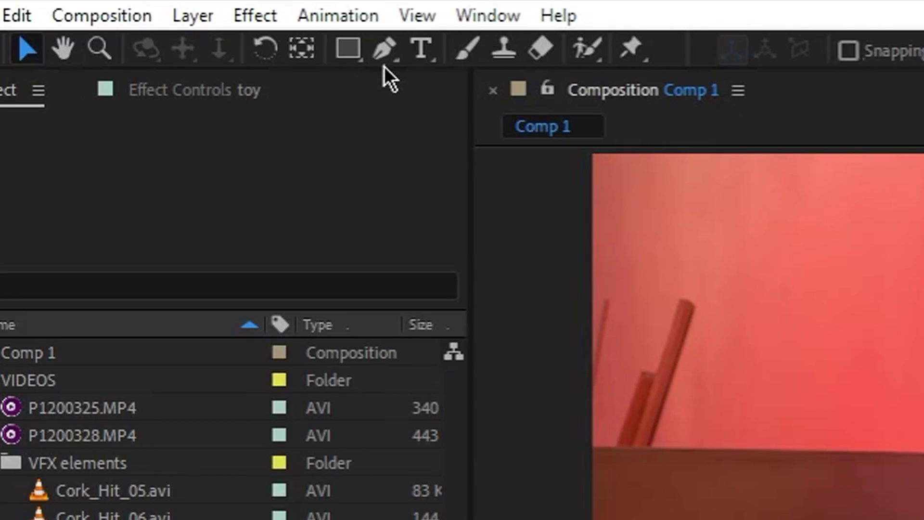
pyautogui.click(111, 13)
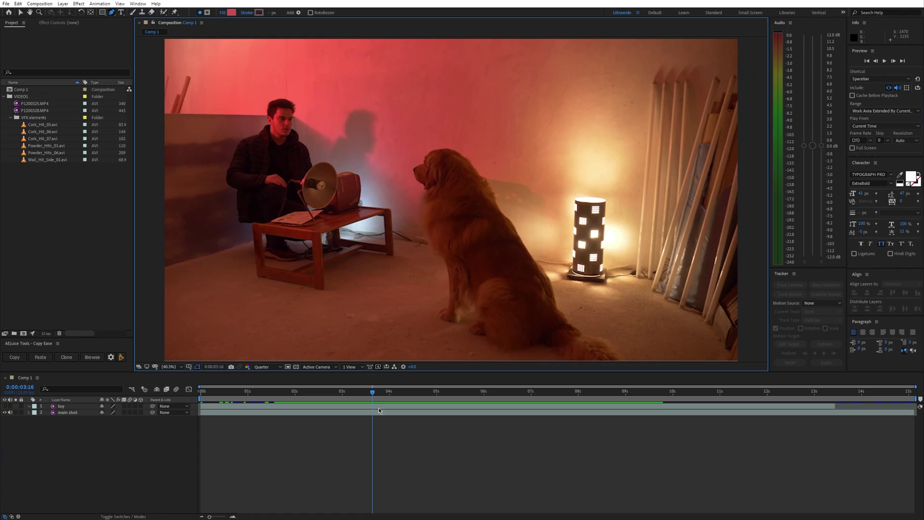
pyautogui.click(379, 324)
pyautogui.click(389, 249)
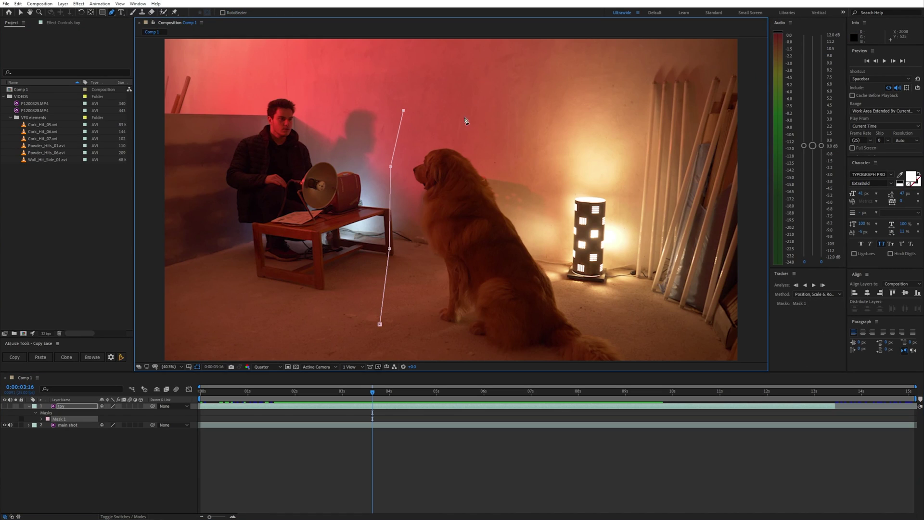
pyautogui.click(617, 309)
pyautogui.click(651, 355)
pyautogui.scroll(-3, 679, 328)
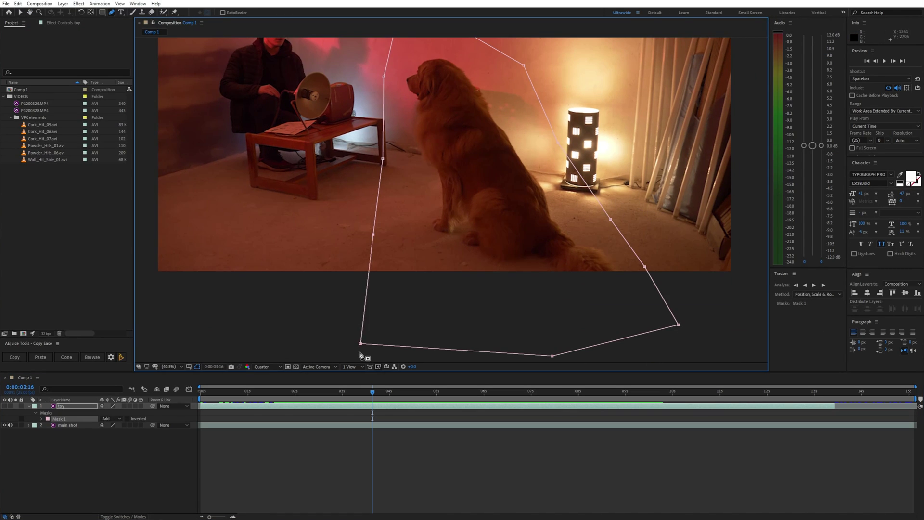
pyautogui.scroll(3, 360, 355)
# Feather the toy layer's Mask 1 to about 288 pixels and check the composite.
pyautogui.click(7, 406)
pyautogui.click(6, 406)
pyautogui.click(7, 407)
pyautogui.press('m')
pyautogui.press('m')
pyautogui.click(15, 405)
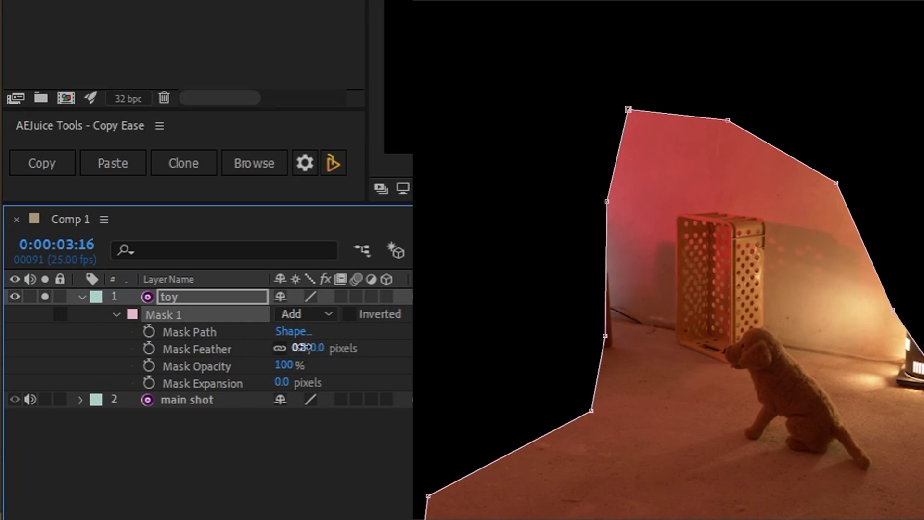
pyautogui.moveTo(303, 347); pyautogui.dragTo(424, 347)
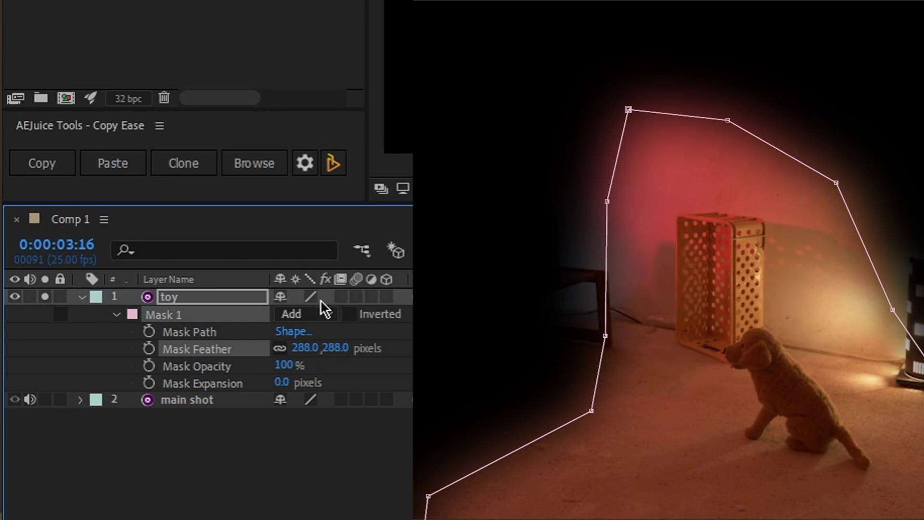
pyautogui.click(45, 297)
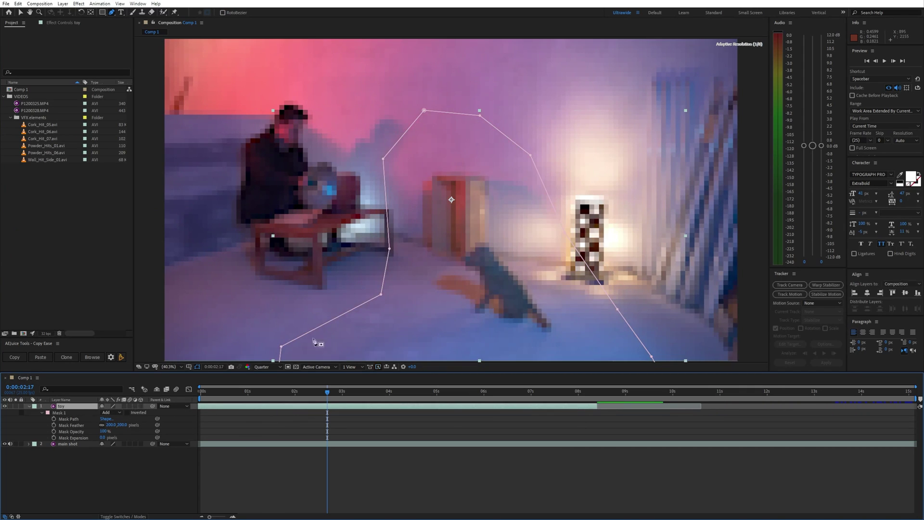
pyautogui.scroll(1, 479, 199)
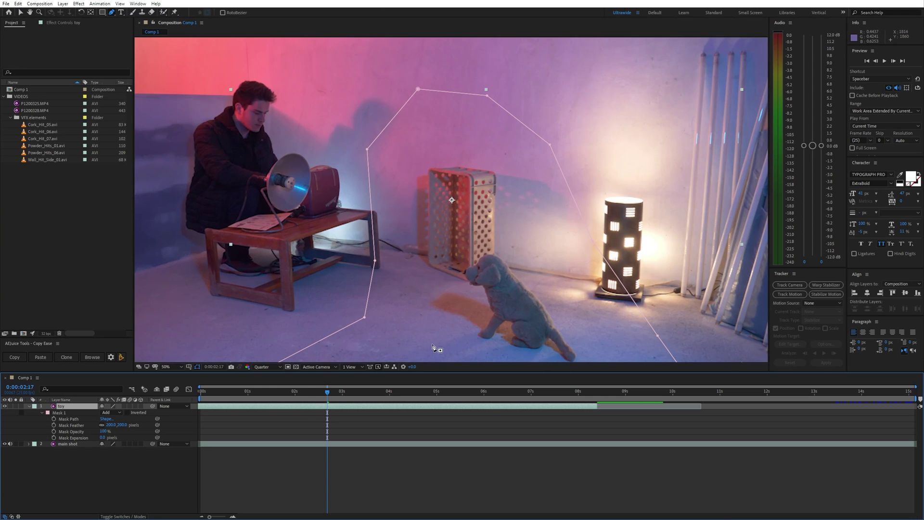
# Preview the blend, then duplicate the toy layer and name it 'toy masked'.
pyautogui.click(300, 394)
pyautogui.press('space')
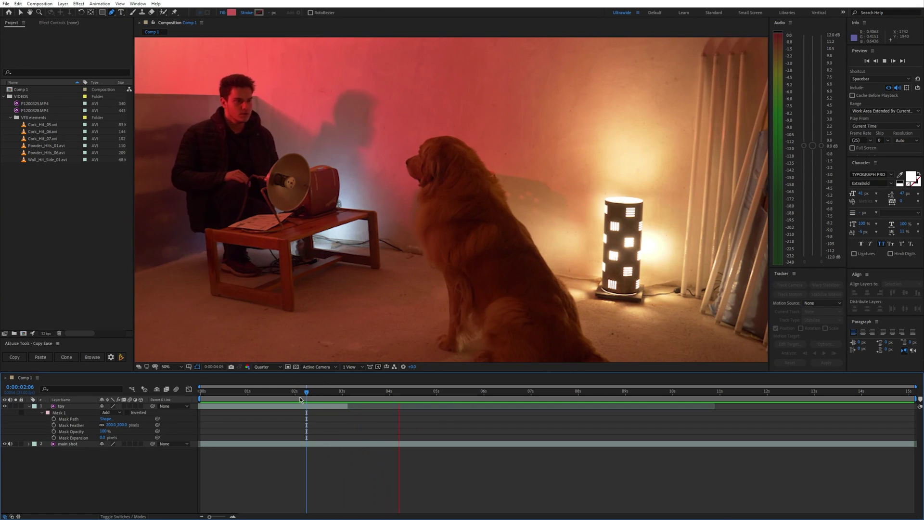
pyautogui.hotkey('ctrl', 'd')
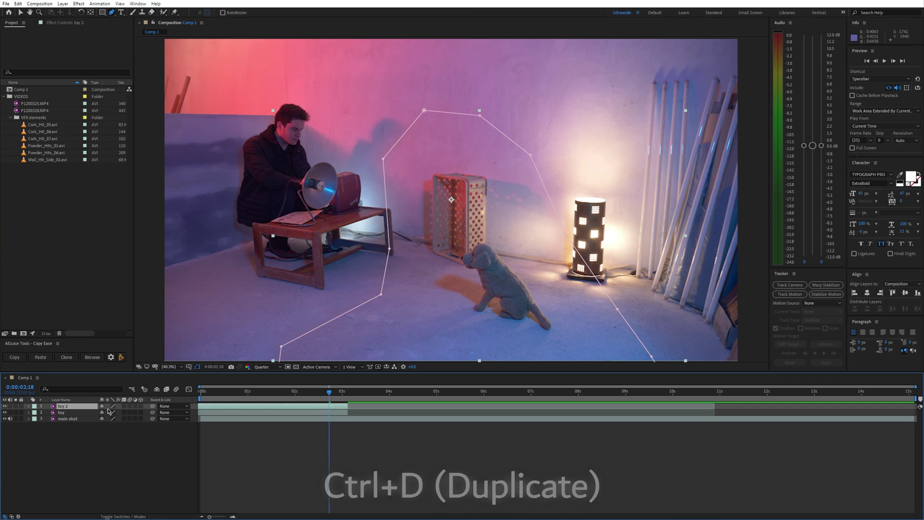
pyautogui.press('Return')
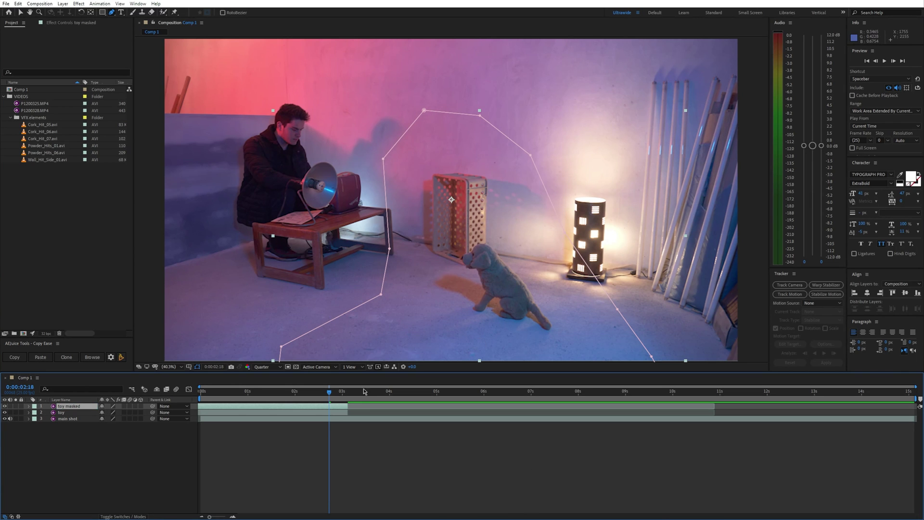
# Zoom in and trace a tight mask around the toy dog and its shadow.
pyautogui.scroll(3, 434, 214)
pyautogui.moveTo(533, 288); pyautogui.dragTo(427, 102)
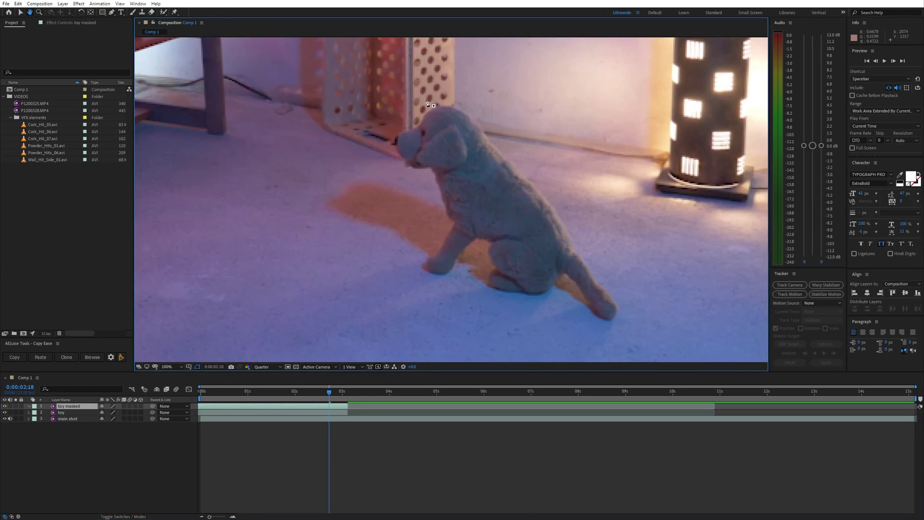
pyautogui.press('g')
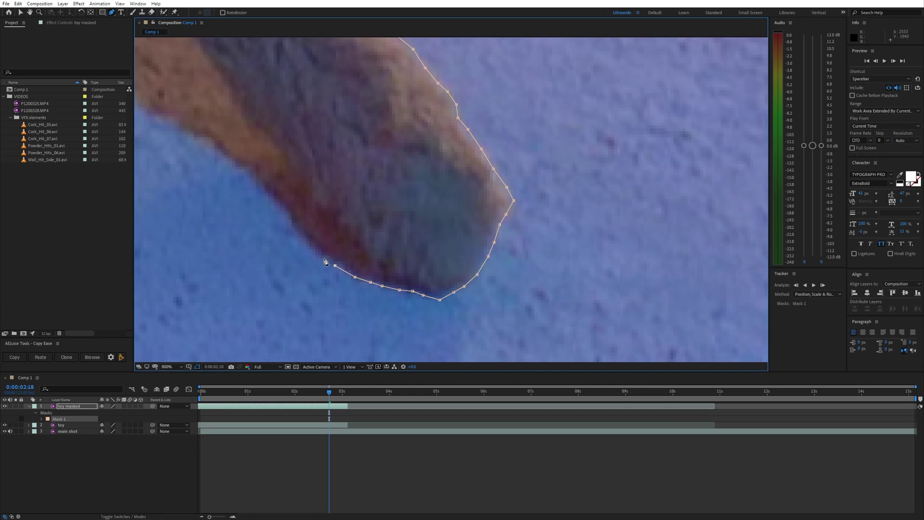
pyautogui.scroll(1, 454, 190)
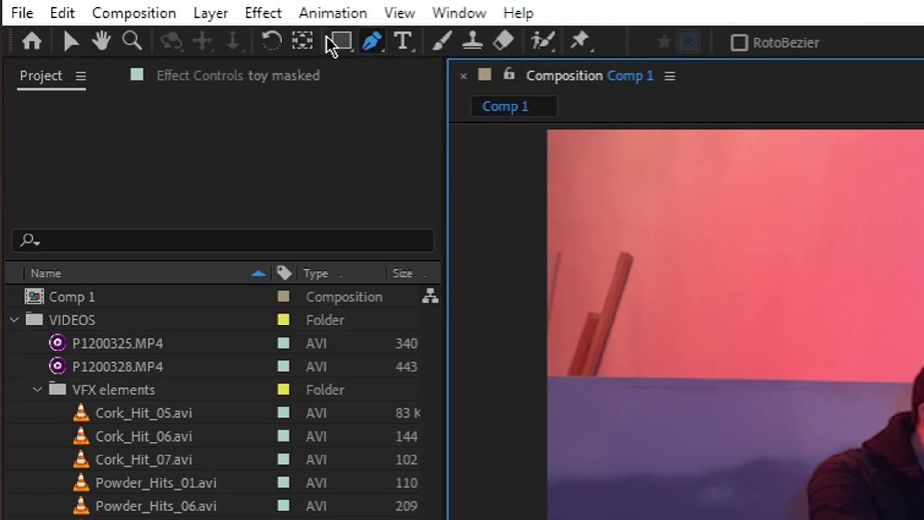
# Move the anchor point onto the toy dog with Pan Behind, then enlarge the layer.
pyautogui.click(91, 12)
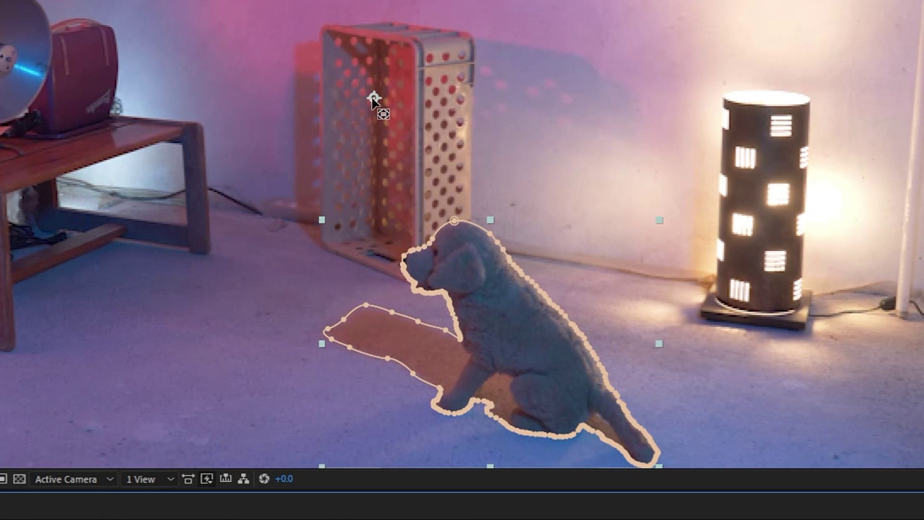
pyautogui.moveTo(374, 99); pyautogui.dragTo(434, 250)
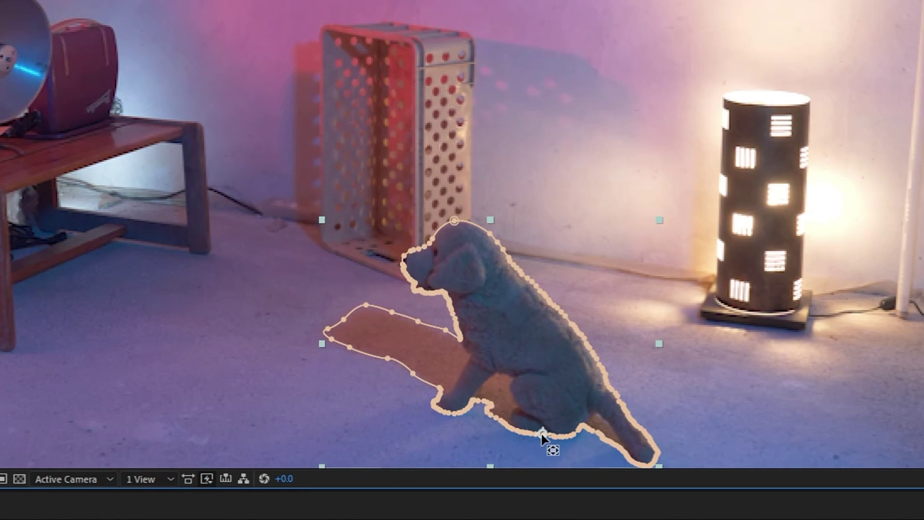
pyautogui.moveTo(112, 412)
pyautogui.mouseDown()
pyautogui.moveTo(130, 412)
pyautogui.moveTo(112, 411)
pyautogui.mouseUp()
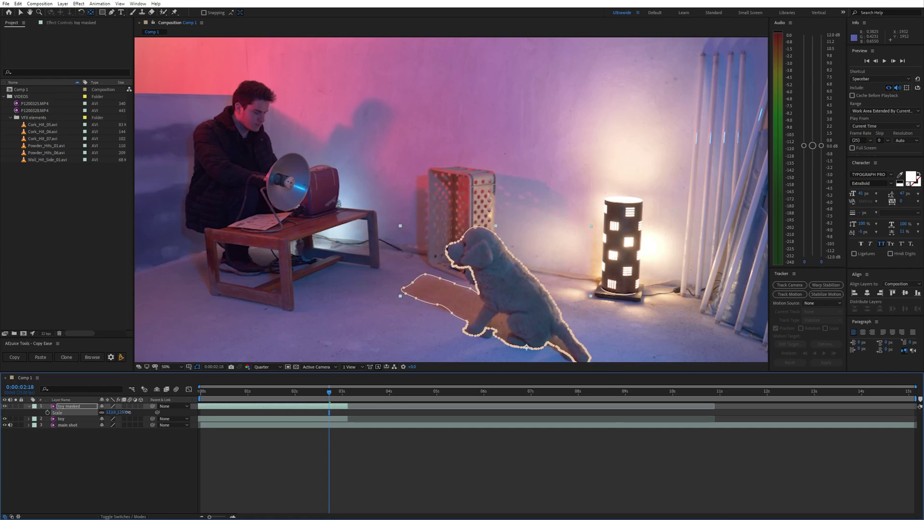
# Keyframe the toy layer's Opacity from 100% down to 17% a few frames later.
pyautogui.click(72, 418)
pyautogui.press('t')
pyautogui.click(48, 419)
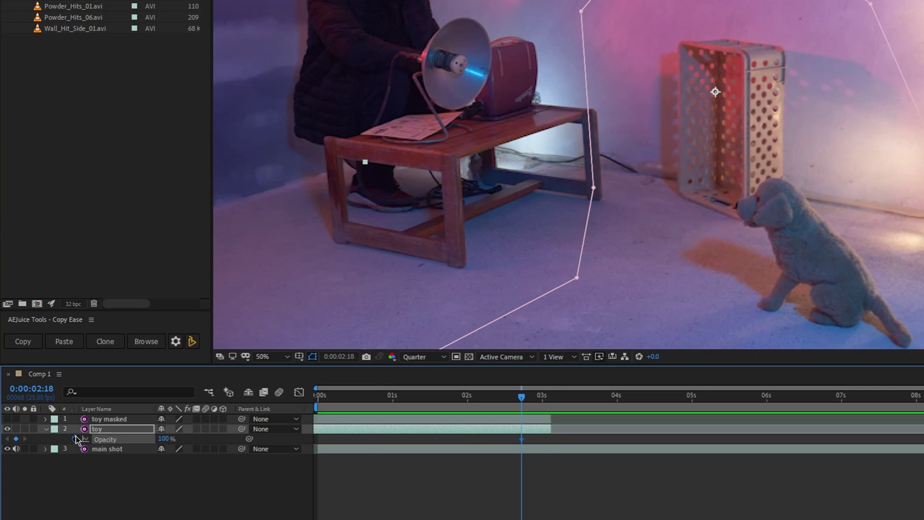
pyautogui.press('pagedown')
pyautogui.press('pagedown')
pyautogui.press('pagedown')
pyautogui.press('pagedown')
pyautogui.press('pagedown')
pyautogui.click(164, 439)
pyautogui.write('17')
pyautogui.press('Return')
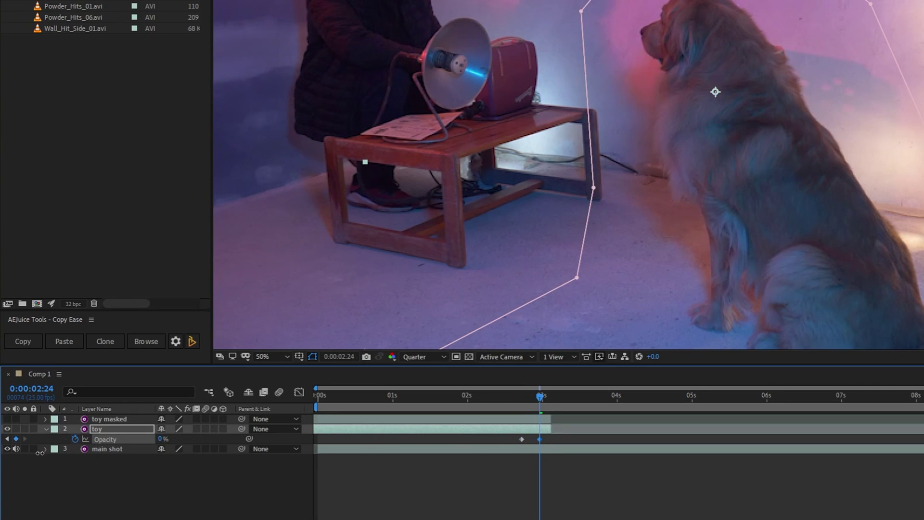
pyautogui.press('pageup')
pyautogui.press('pageup')
pyautogui.press('pageup')
pyautogui.press('pageup')
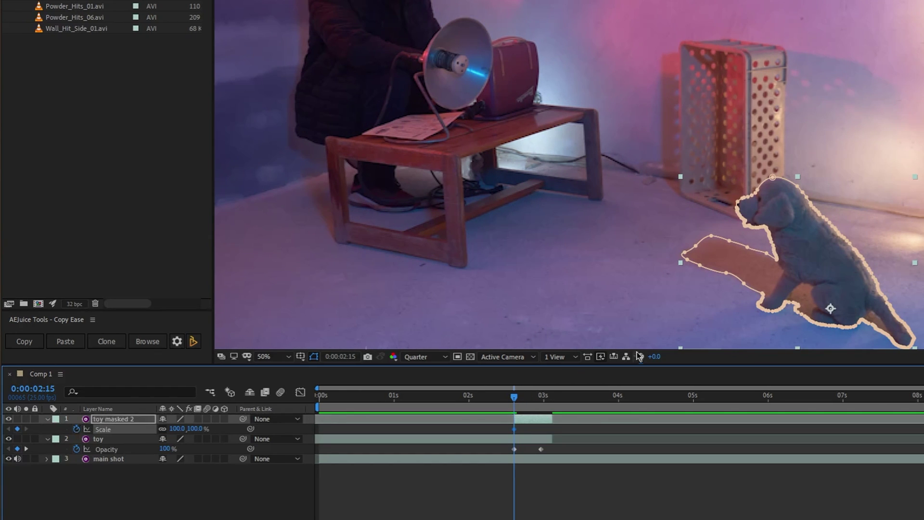
# Keyframe the masked toy's Scale up to about 206%, then scrub to review it.
pyautogui.press('pagedown')
pyautogui.press('pagedown')
pyautogui.press('pagedown')
pyautogui.press('pagedown')
pyautogui.press('pagedown')
pyautogui.press('pagedown')
pyautogui.press('pagedown')
pyautogui.moveTo(177, 429); pyautogui.dragTo(240, 424)
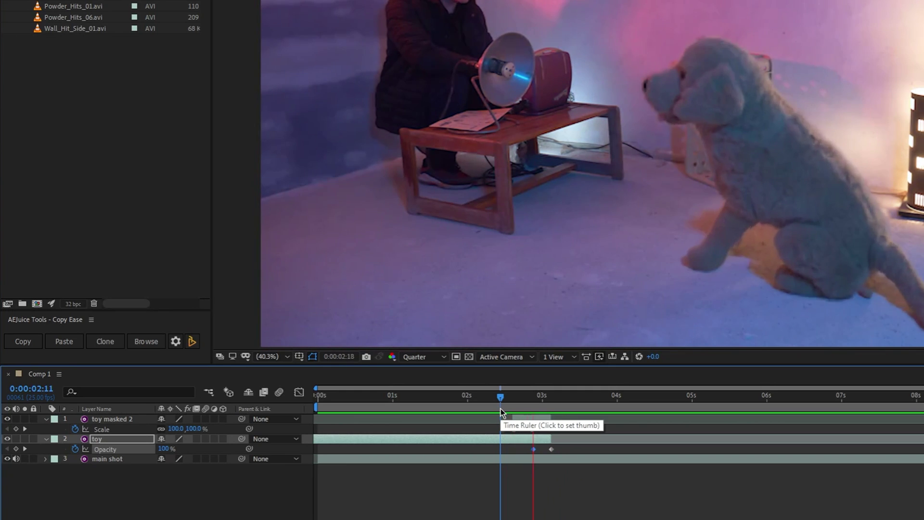
pyautogui.moveTo(501, 408); pyautogui.dragTo(536, 406)
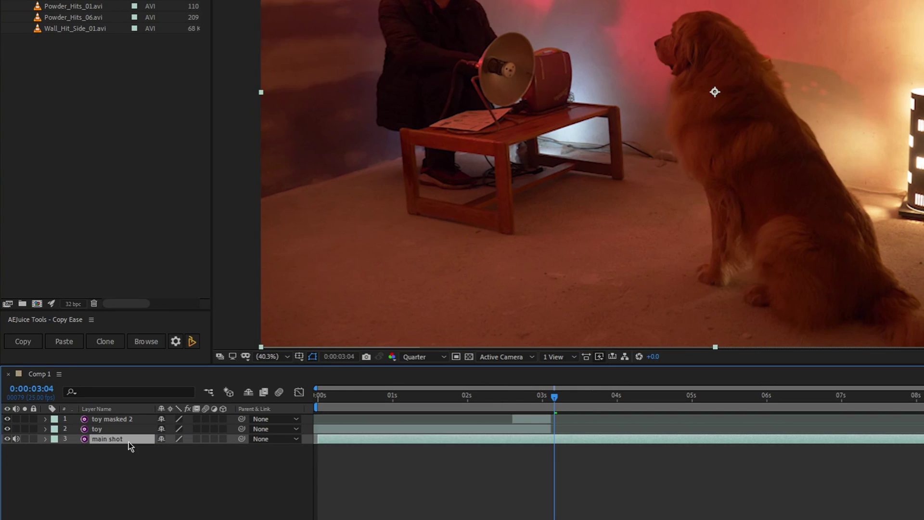
# Duplicate main shot, move the copy to the top of the stack, and rename it 'dog'.
pyautogui.hotkey('ctrl', 'd')
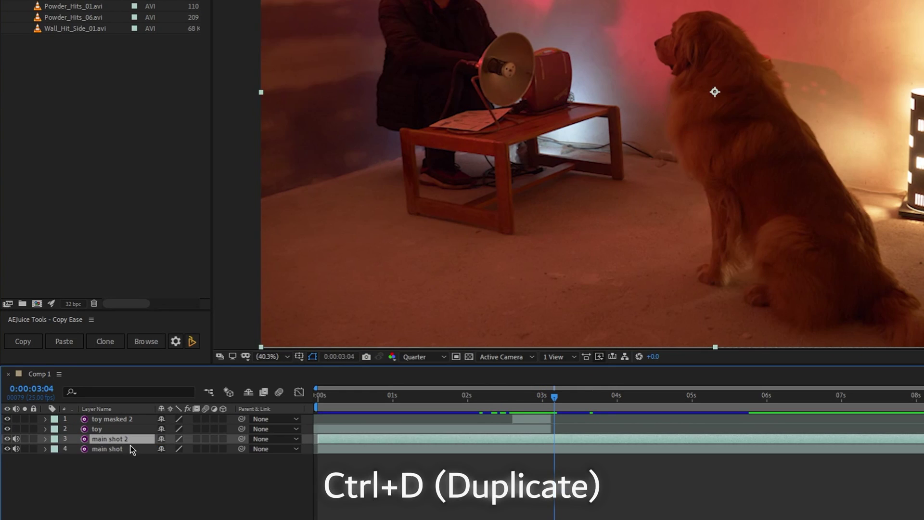
pyautogui.moveTo(131, 440); pyautogui.dragTo(134, 425)
pyautogui.press('Return')
pyautogui.write('dog')
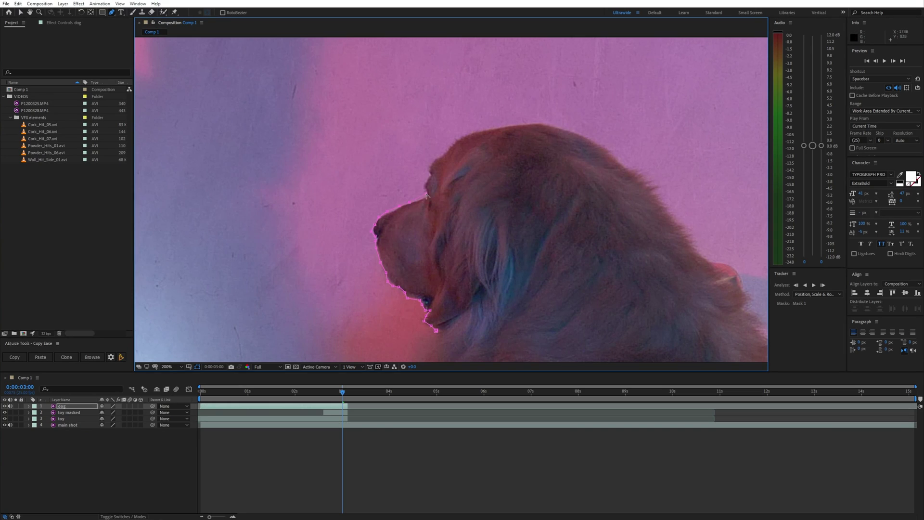
# Mask the real dog tightly and scale the dog layer to 47%.
pyautogui.scroll(2, 427, 195)
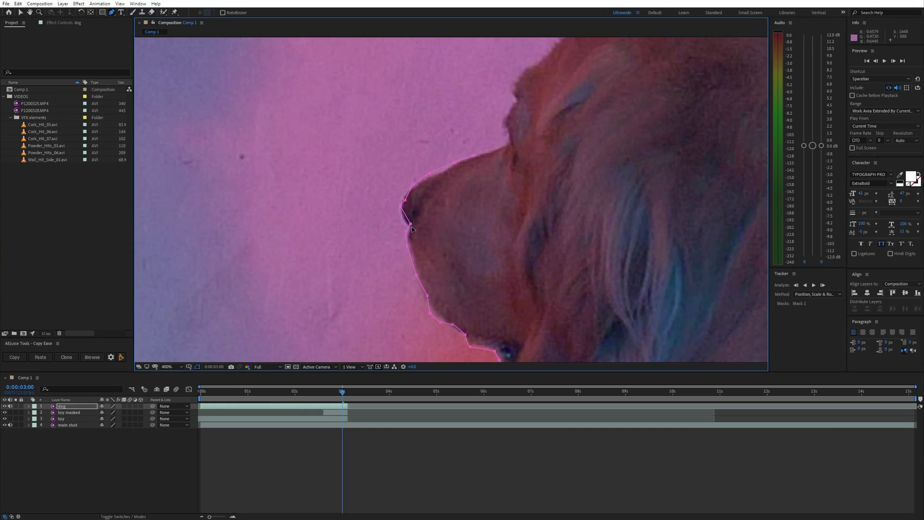
pyautogui.moveTo(404, 218); pyautogui.dragTo(449, 190)
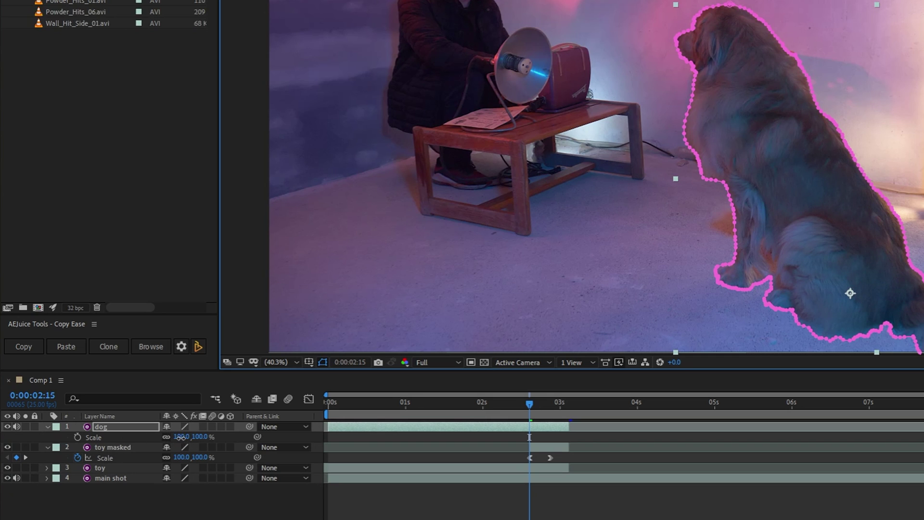
pyautogui.moveTo(181, 437); pyautogui.dragTo(154, 437)
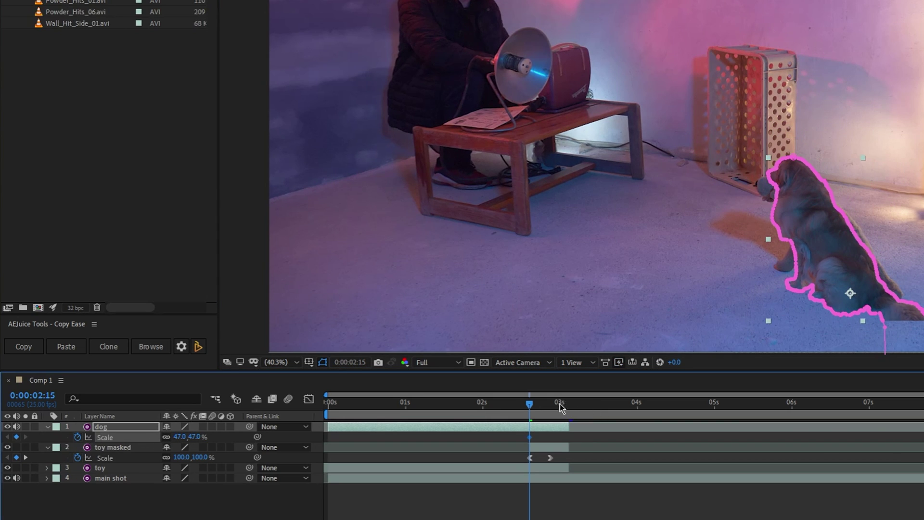
# Keyframe the dog layer's Opacity to fade in from 0% to 100% across the morph.
pyautogui.moveTo(558, 404); pyautogui.dragTo(566, 406)
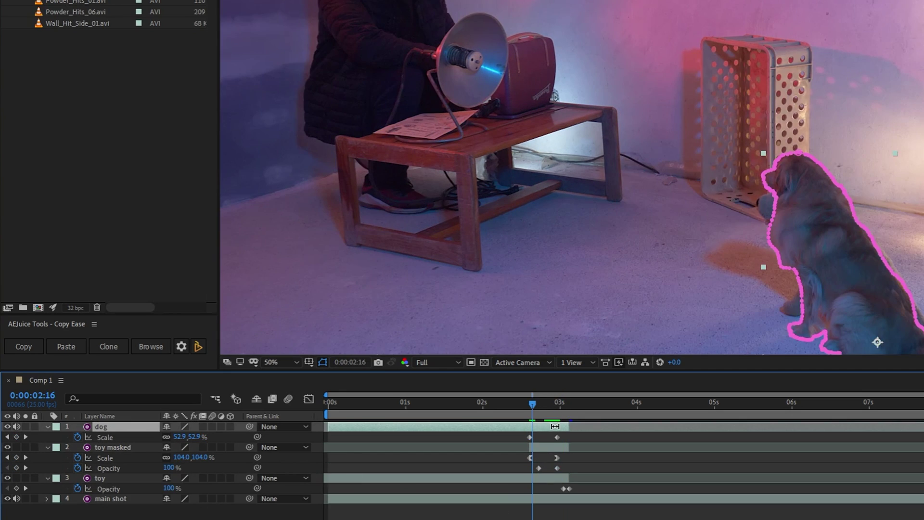
pyautogui.press('space')
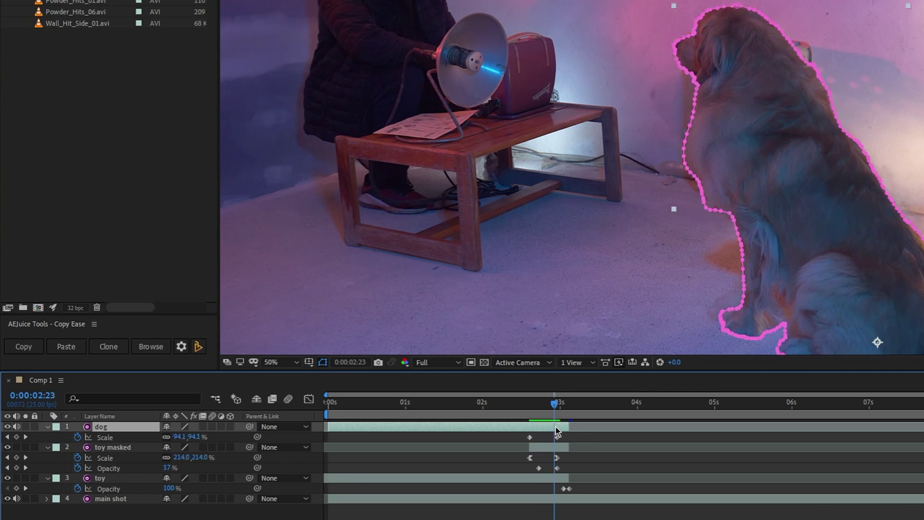
pyautogui.hotkey('shift', 't')
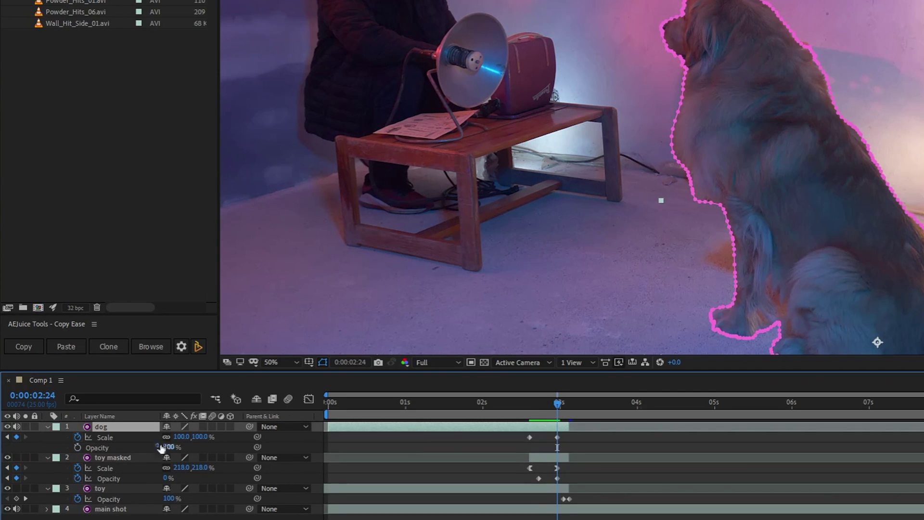
pyautogui.click(78, 447)
pyautogui.press('pageup')
pyautogui.press('pageup')
pyautogui.press('pageup')
pyautogui.press('pageup')
pyautogui.press('pageup')
pyautogui.press('pageup')
pyautogui.press('pageup')
pyautogui.press('pageup')
pyautogui.press('pageup')
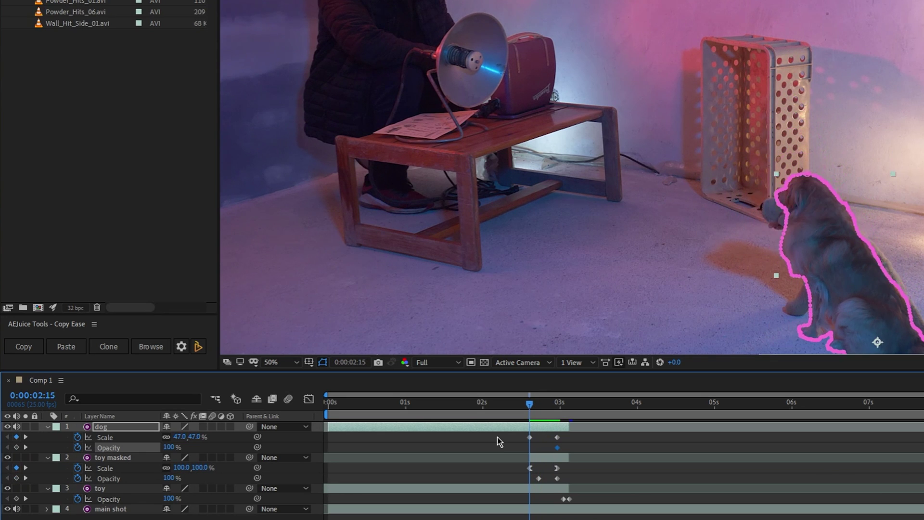
pyautogui.moveTo(168, 447); pyautogui.dragTo(83, 454)
pyautogui.press('pagedown')
pyautogui.press('pagedown')
pyautogui.press('pagedown')
pyautogui.press('pagedown')
pyautogui.press('pagedown')
pyautogui.press('pagedown')
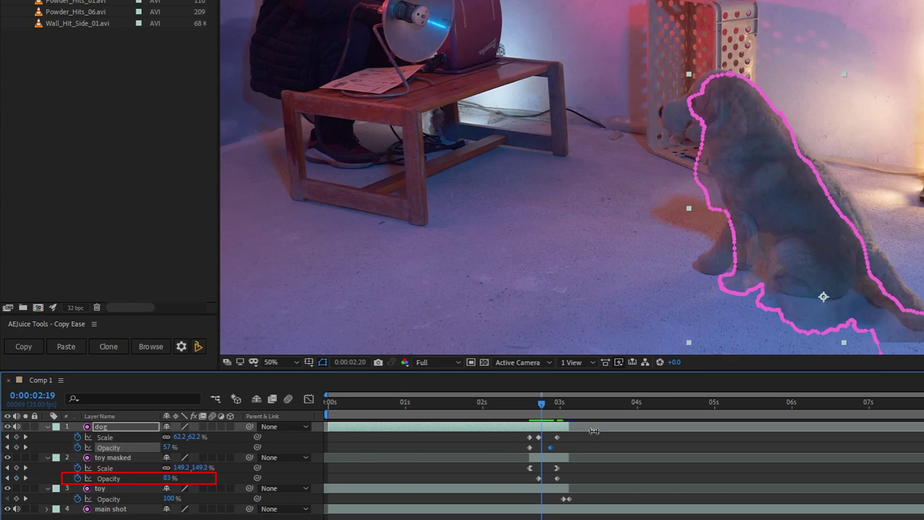
pyautogui.press('pagedown')
pyautogui.press('pagedown')
pyautogui.press('pagedown')
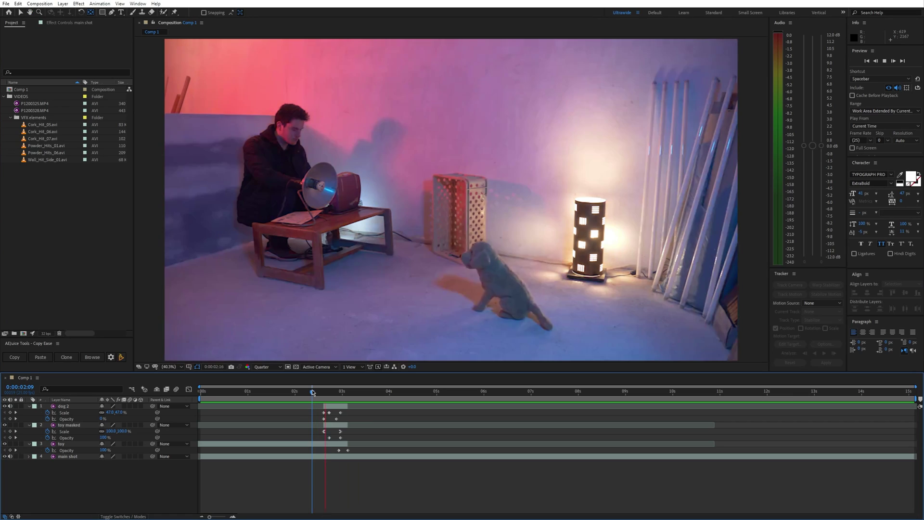
# Scrub through the toy-to-dog morph and select the dog 2 layer near its end.
pyautogui.click(312, 389)
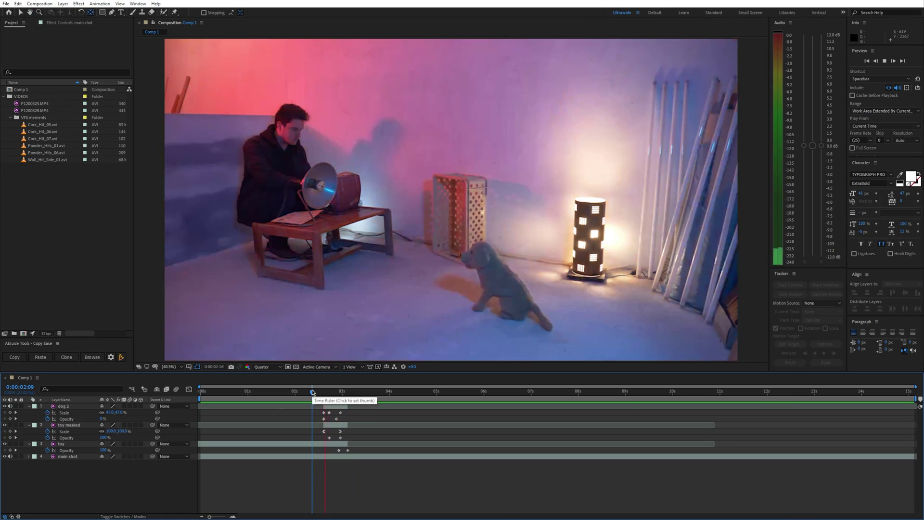
pyautogui.moveTo(312, 389); pyautogui.dragTo(336, 399)
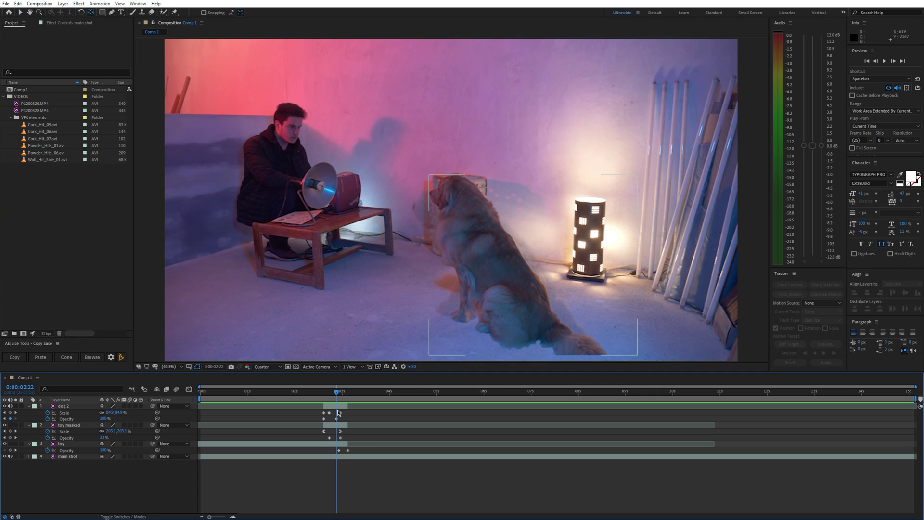
pyautogui.click(338, 406)
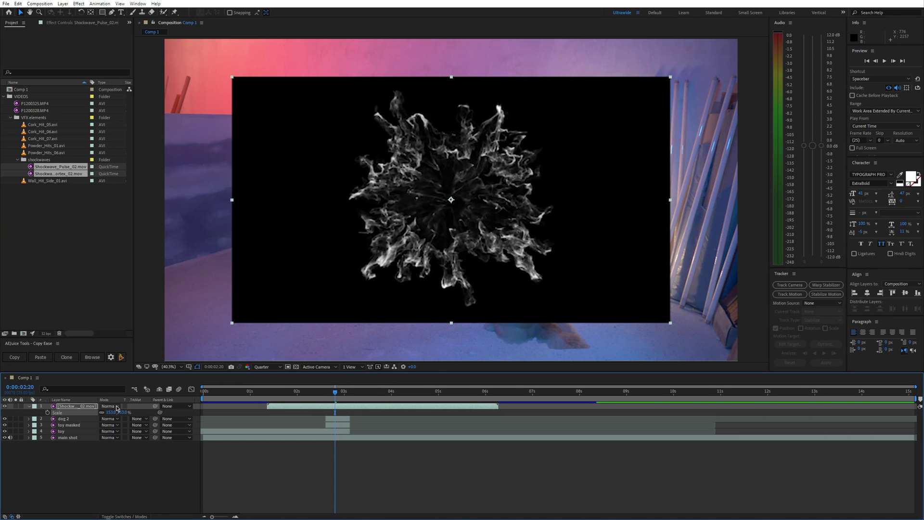
# Set the shockwave layer to Screen mode, place its ring over the dog, and check frames.
pyautogui.click(117, 407)
pyautogui.click(153, 174)
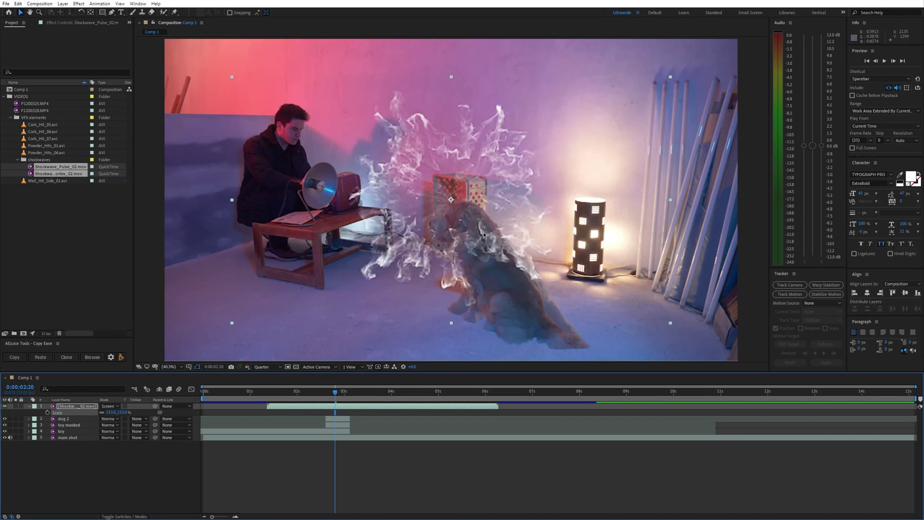
pyautogui.moveTo(484, 232); pyautogui.dragTo(539, 303)
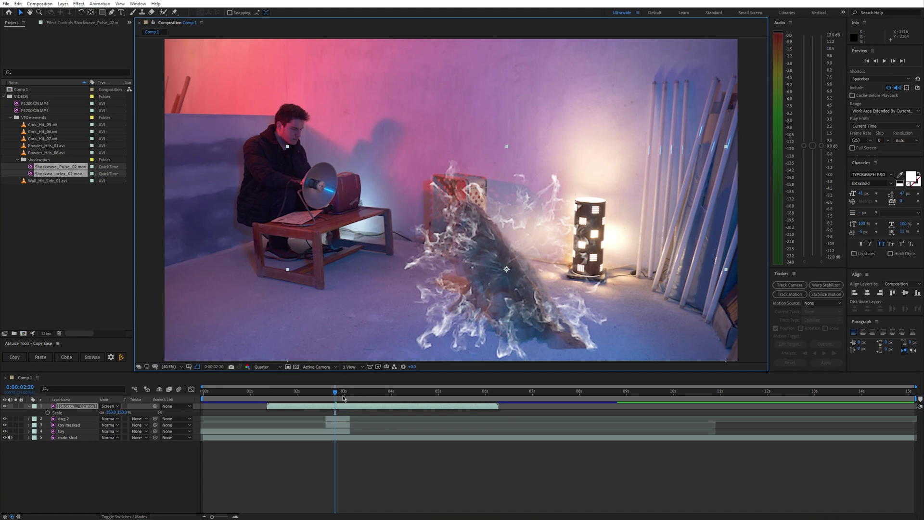
pyautogui.click(316, 392)
pyautogui.click(316, 392)
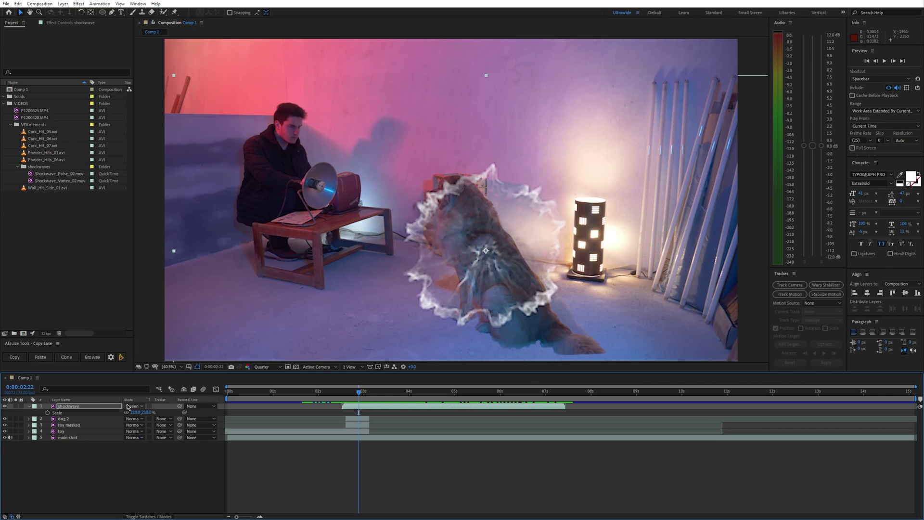
# Set the shockwave back to Normal and add a grey Solid Composite blended with Add.
pyautogui.click(128, 406)
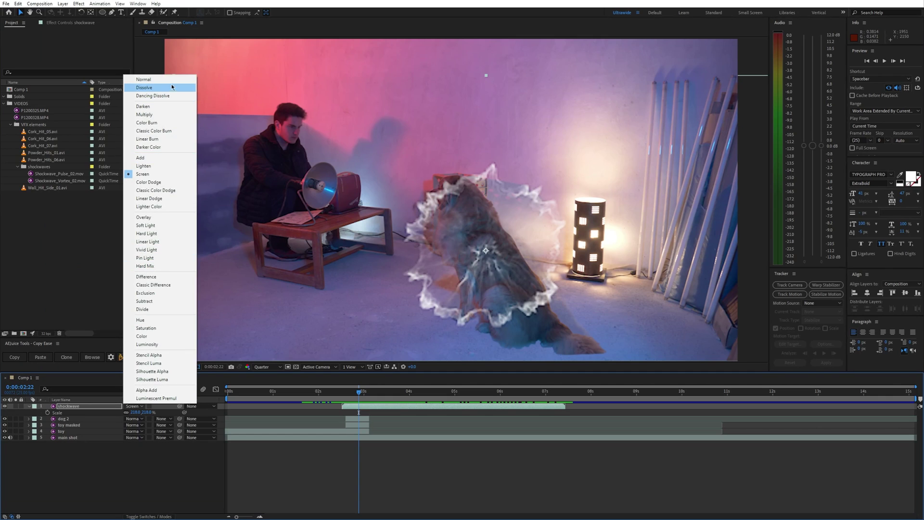
pyautogui.click(144, 80)
pyautogui.hotkey('ctrl', 'space')
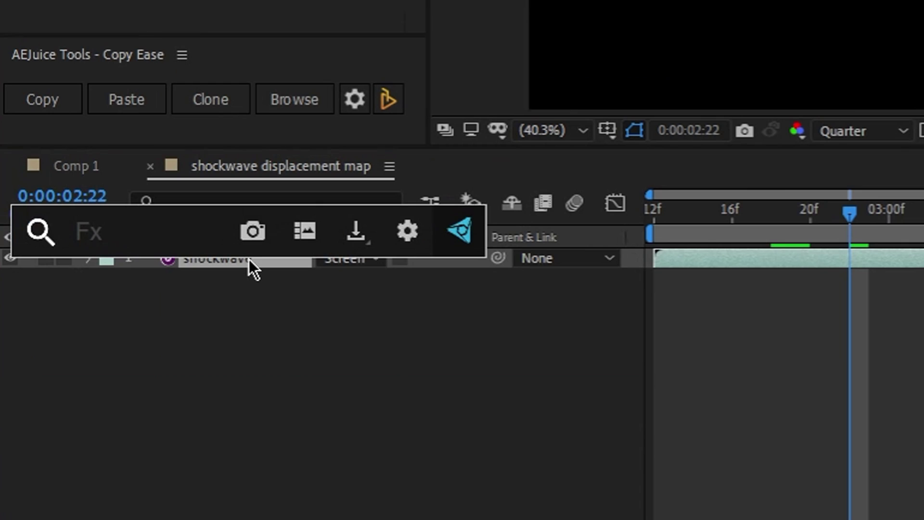
pyautogui.write('solid')
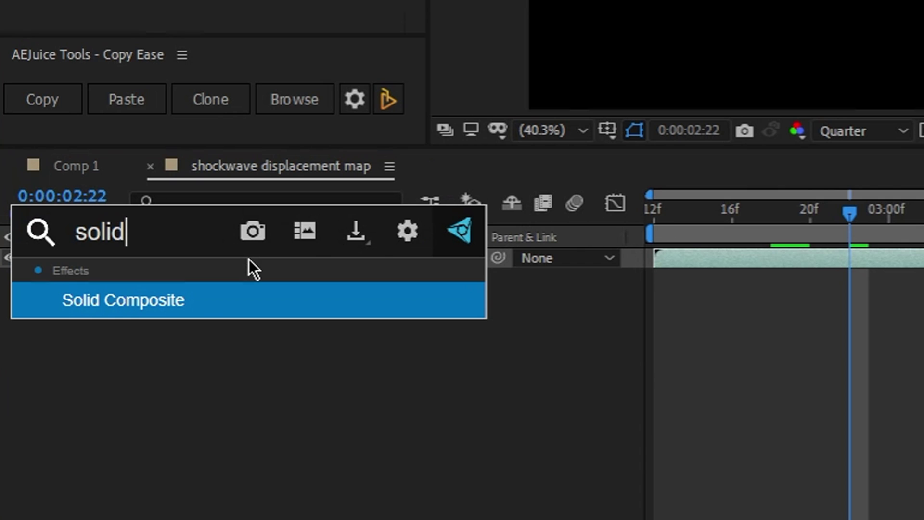
pyautogui.press('Return')
pyautogui.click(137, 88)
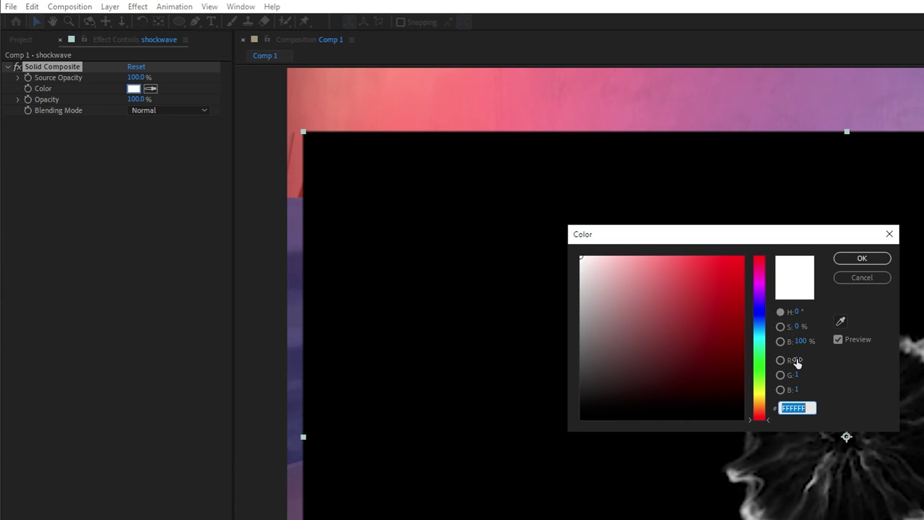
pyautogui.click(861, 258)
pyautogui.click(178, 110)
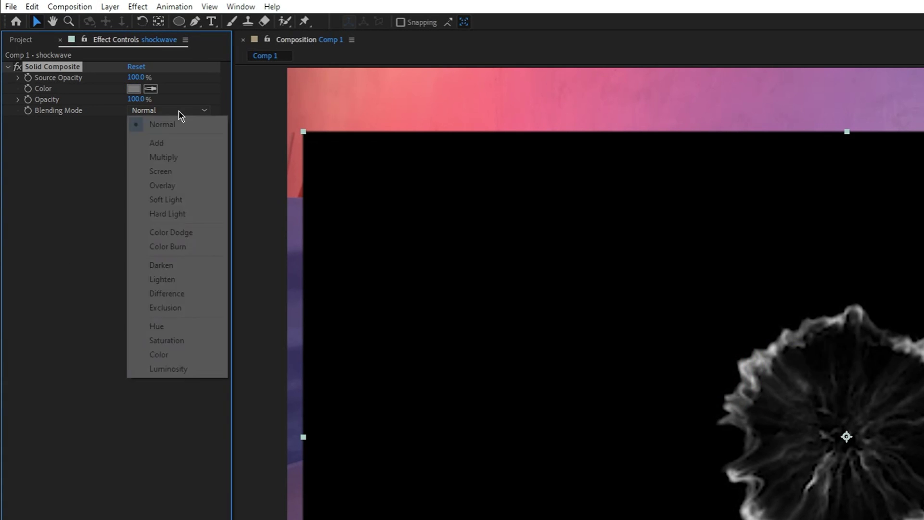
pyautogui.click(172, 139)
# Pre-compose the shockwave as 'shockwave displacement map' and hide that layer.
pyautogui.rightClick(323, 483)
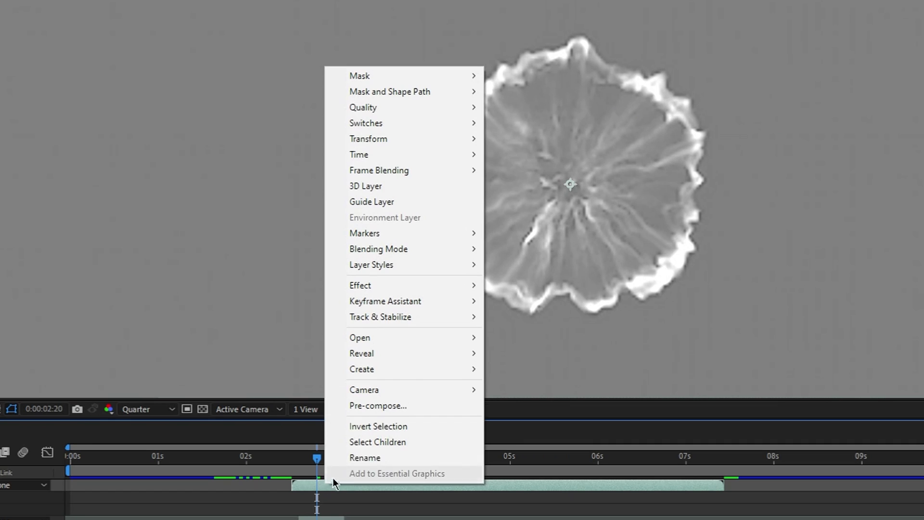
pyautogui.click(370, 405)
pyautogui.write('shockwave displacement map')
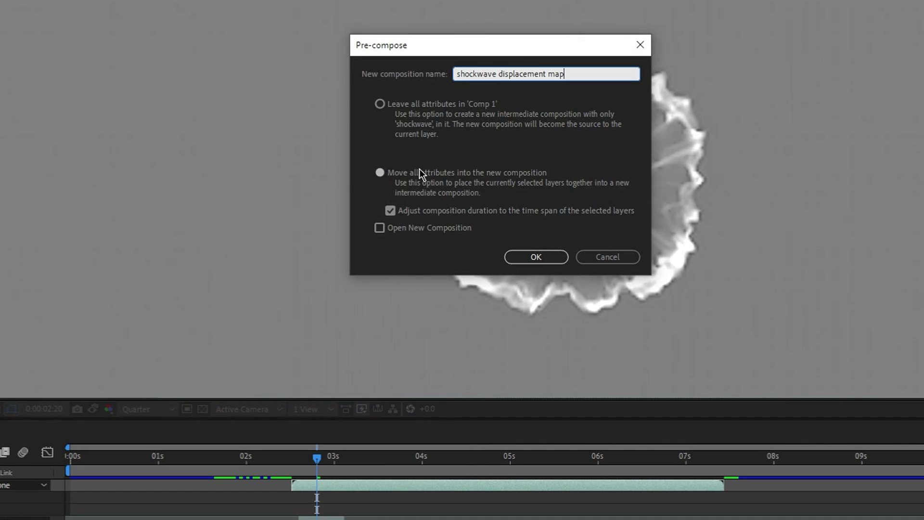
pyautogui.click(537, 258)
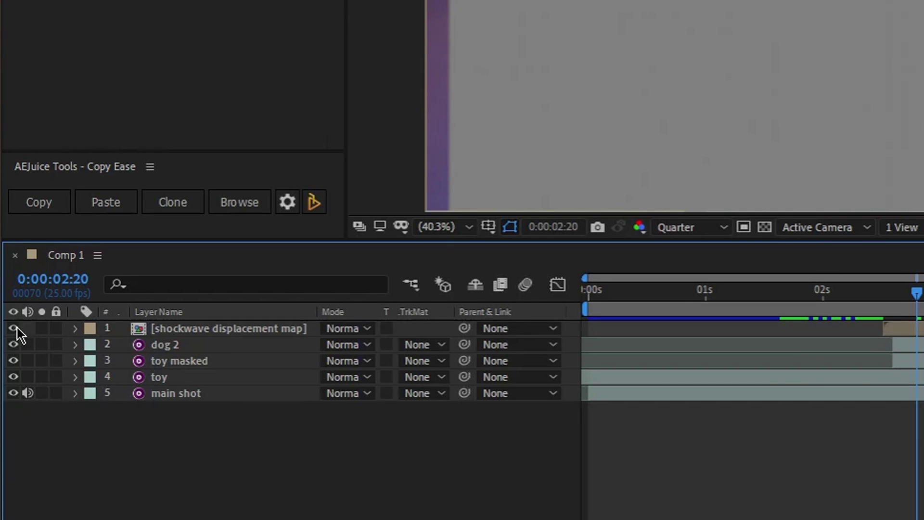
pyautogui.click(14, 328)
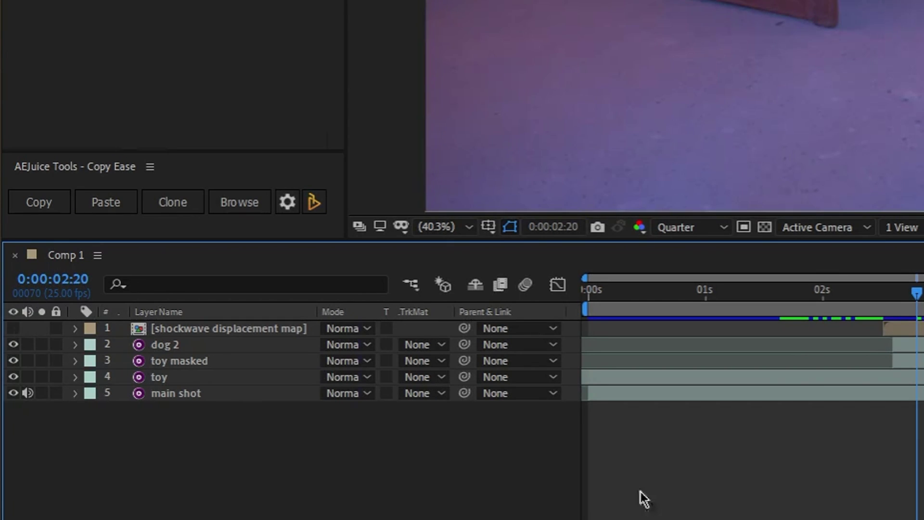
# Add a new adjustment layer to Comp 1.
pyautogui.rightClick(768, 477)
pyautogui.moveTo(818, 264)
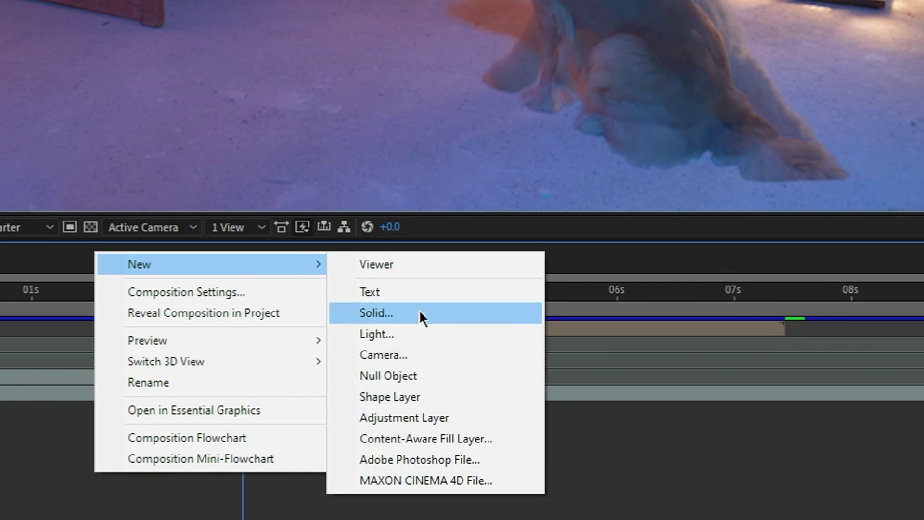
pyautogui.click(480, 410)
# Apply Displacement Map driven by the shockwave displacement map, with horizontal displacement 31.
pyautogui.hotkey('ctrl', 'space')
pyautogui.write('d')
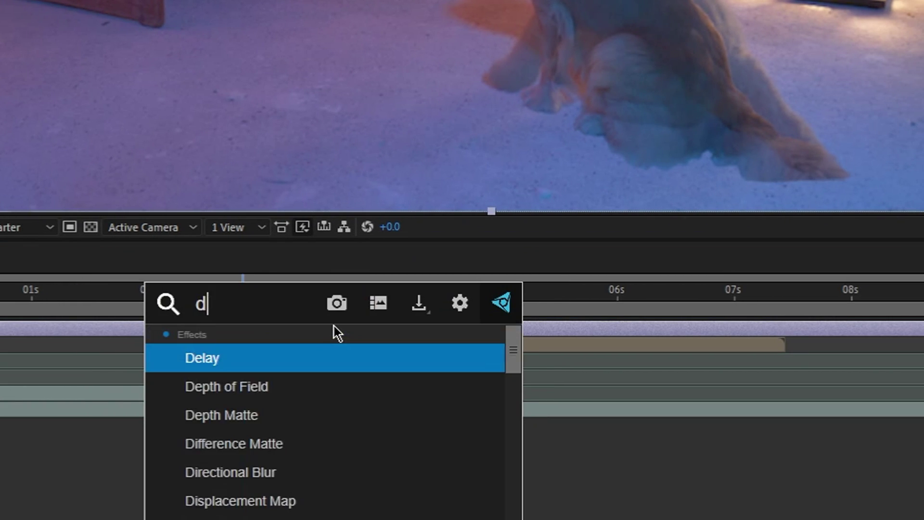
pyautogui.write('isp')
pyautogui.press('Return')
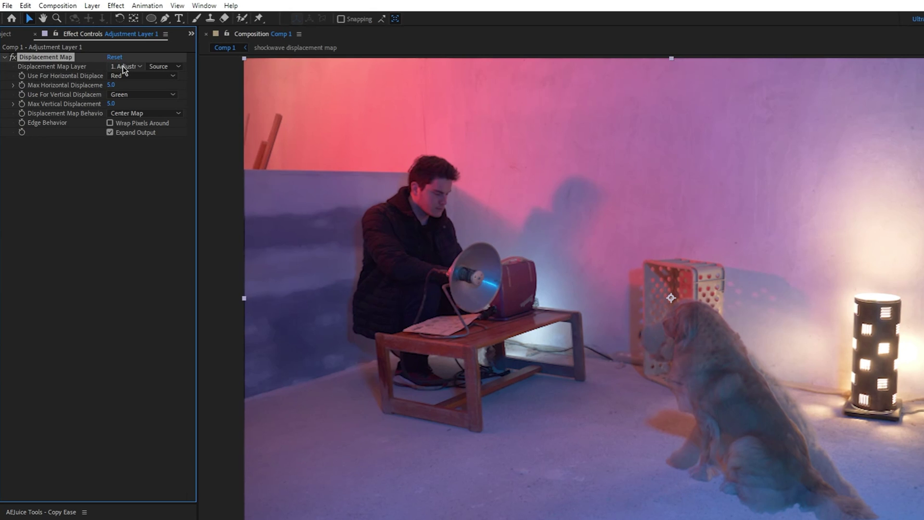
pyautogui.click(123, 65)
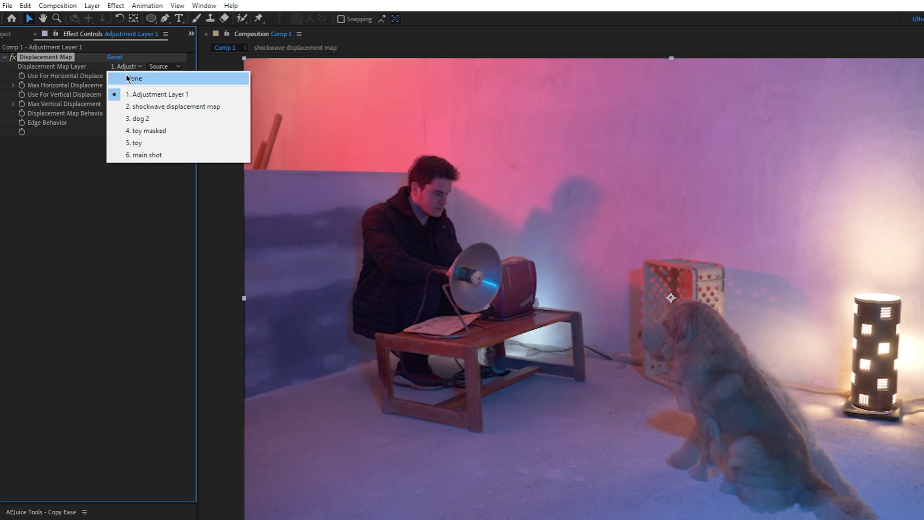
pyautogui.click(149, 107)
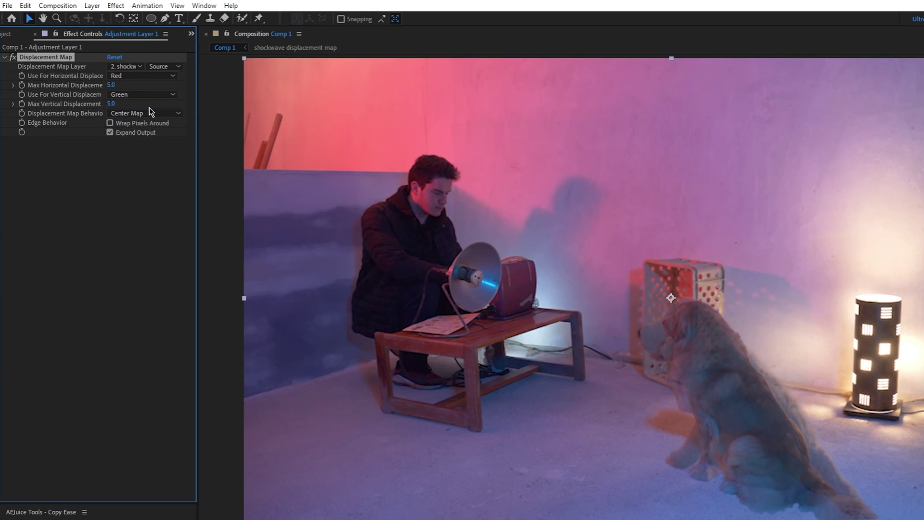
pyautogui.moveTo(111, 85); pyautogui.dragTo(127, 86)
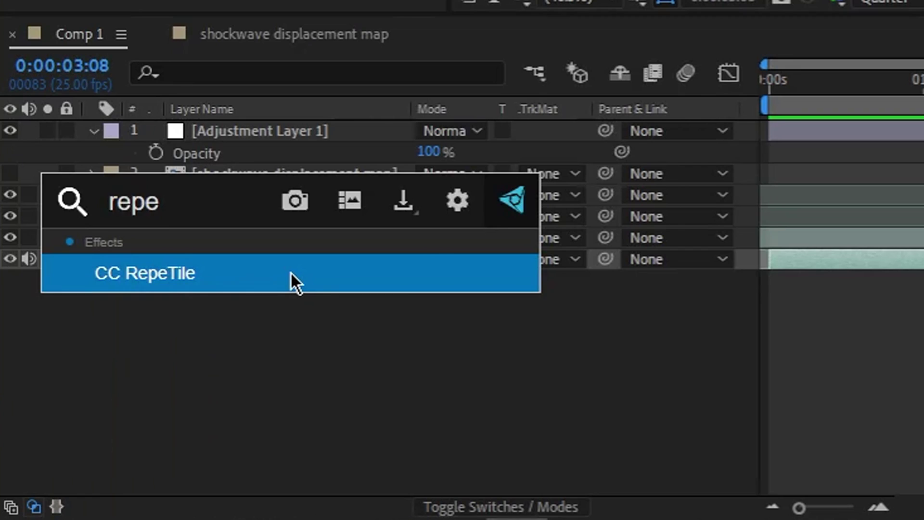
# Add CC RepeTile with Unfold tiling to the main shot, then preview the playback from 2:08.
pyautogui.click(290, 272)
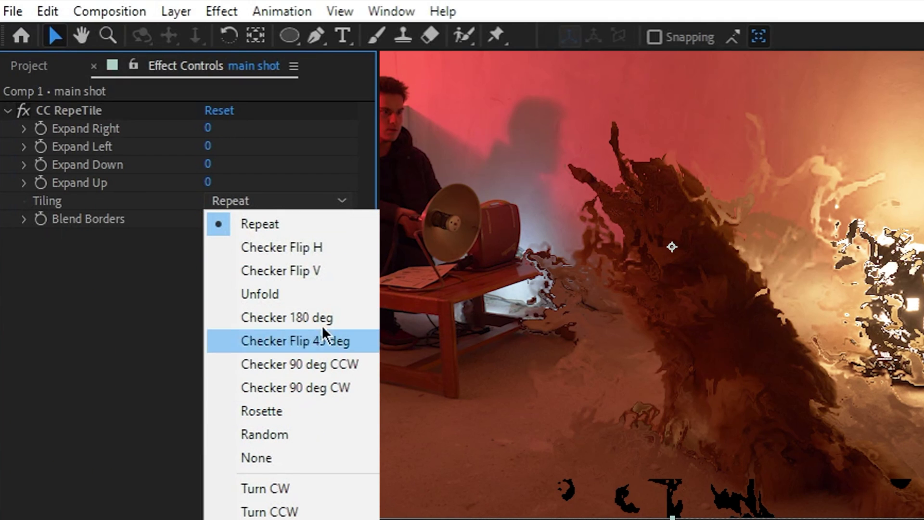
pyautogui.click(303, 294)
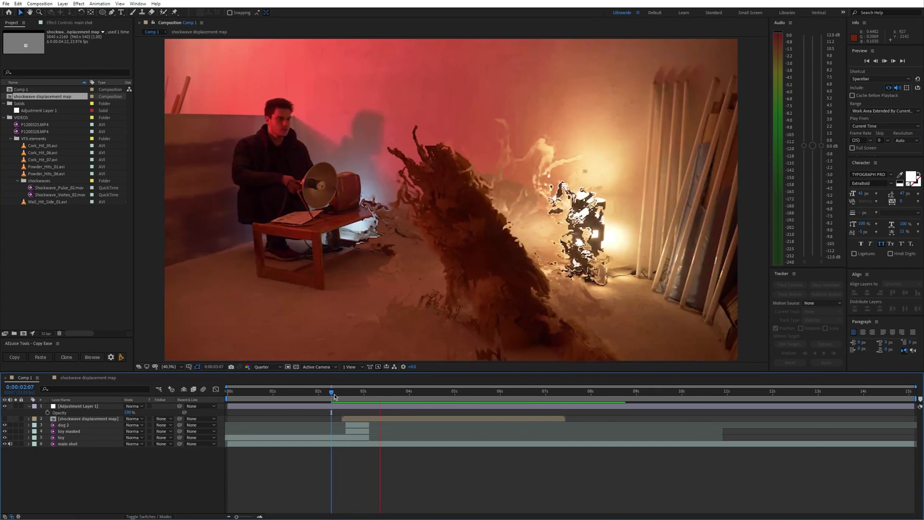
pyautogui.press('space')
pyautogui.moveTo(343, 393)
pyautogui.mouseDown()
pyautogui.moveTo(356, 394)
pyautogui.moveTo(334, 396)
pyautogui.mouseUp()
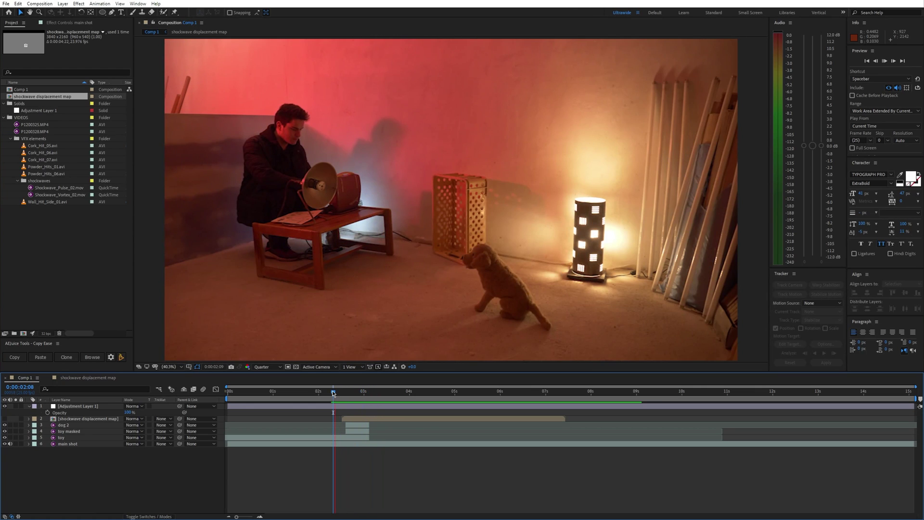
pyautogui.press('space')
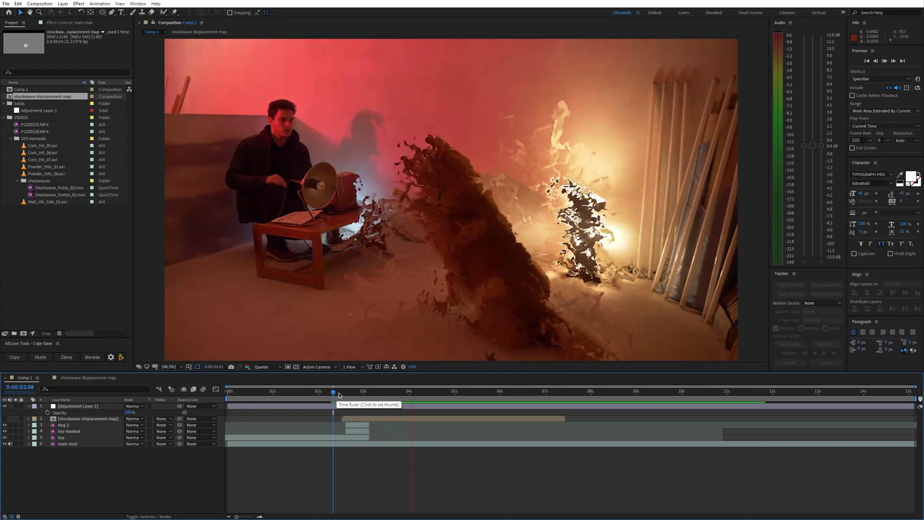
# Apply Venetian Blinds to the dog layer with direction 90° and narrower 16-pixel stripes.
pyautogui.hotkey('ctrl', 'space')
pyautogui.write('venet')
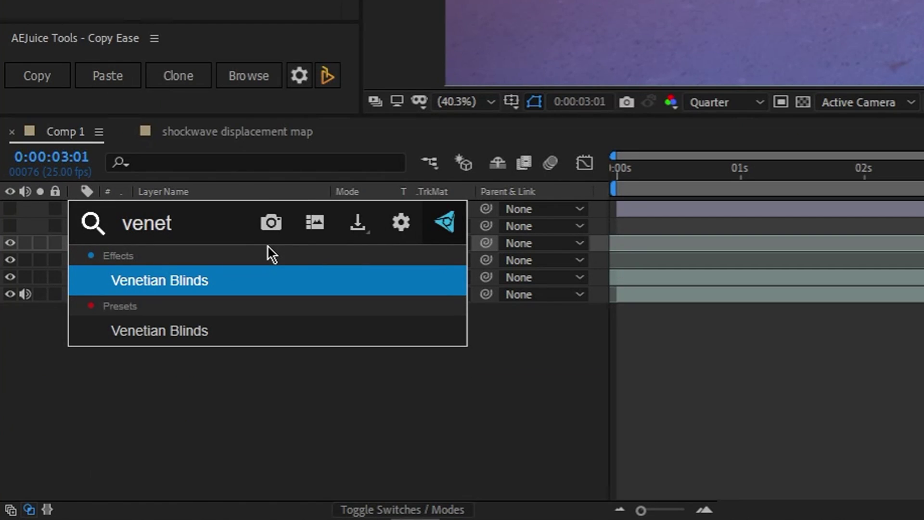
pyautogui.press('Return')
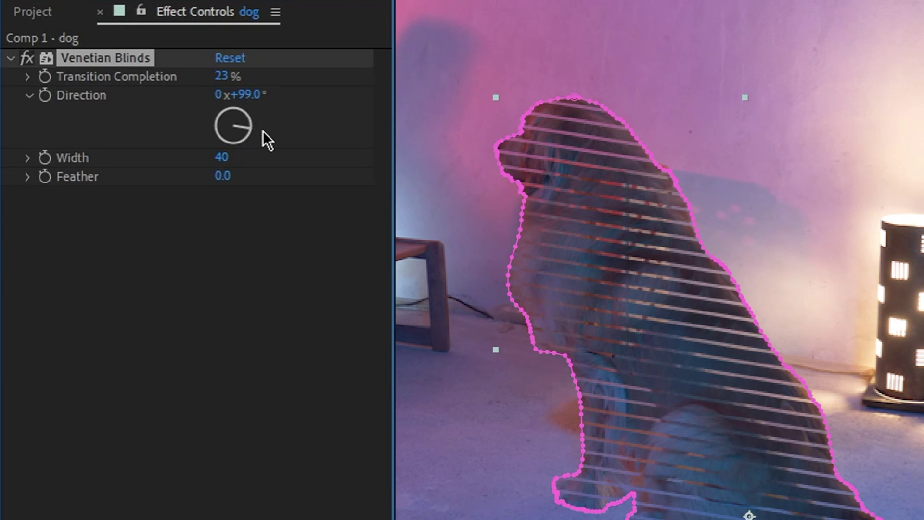
pyautogui.click(251, 94)
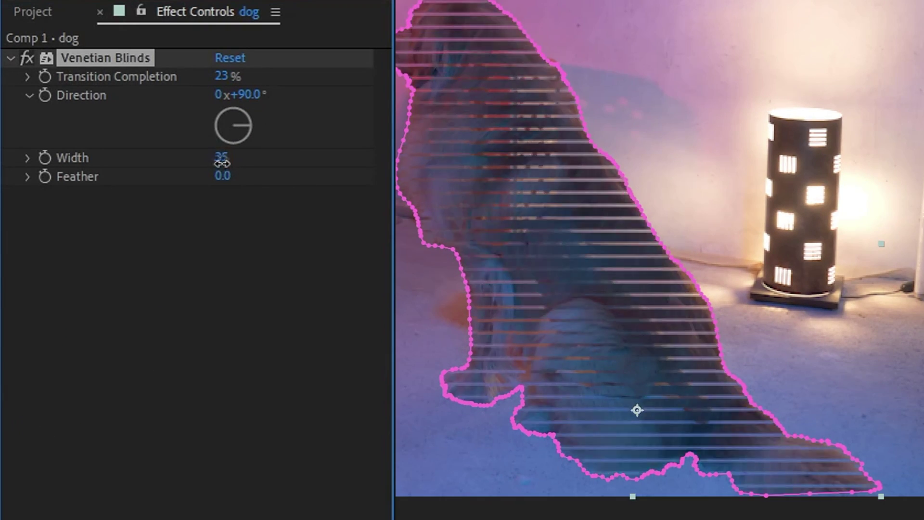
pyautogui.moveTo(219, 158)
pyautogui.mouseDown()
pyautogui.moveTo(197, 175)
pyautogui.moveTo(216, 175)
pyautogui.mouseUp()
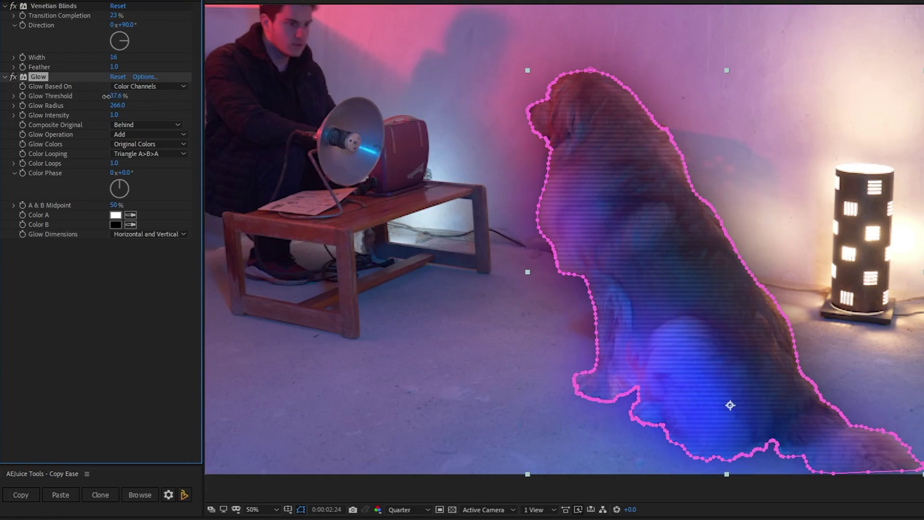
# Increase the glow radius, lower the Glow 3 threshold, and scrub to check the hologram.
pyautogui.moveTo(92, 102); pyautogui.dragTo(99, 103)
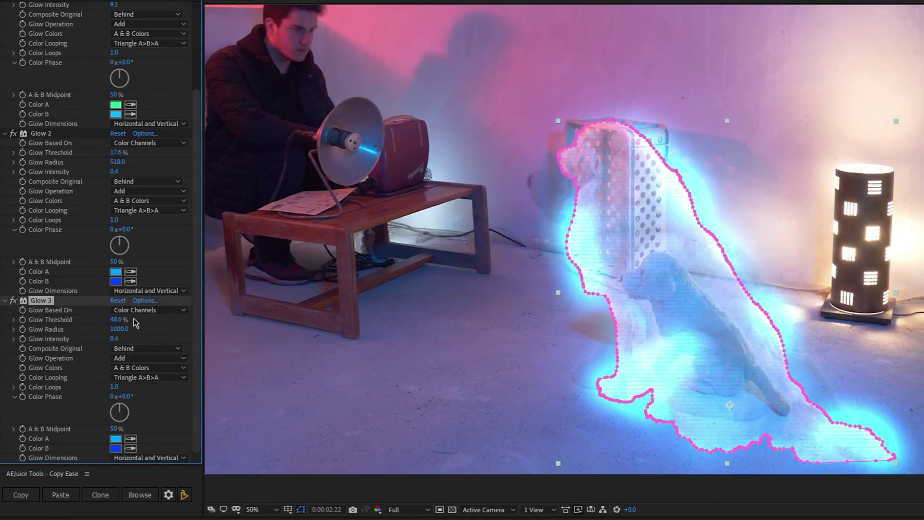
pyautogui.moveTo(134, 319); pyautogui.dragTo(119, 320)
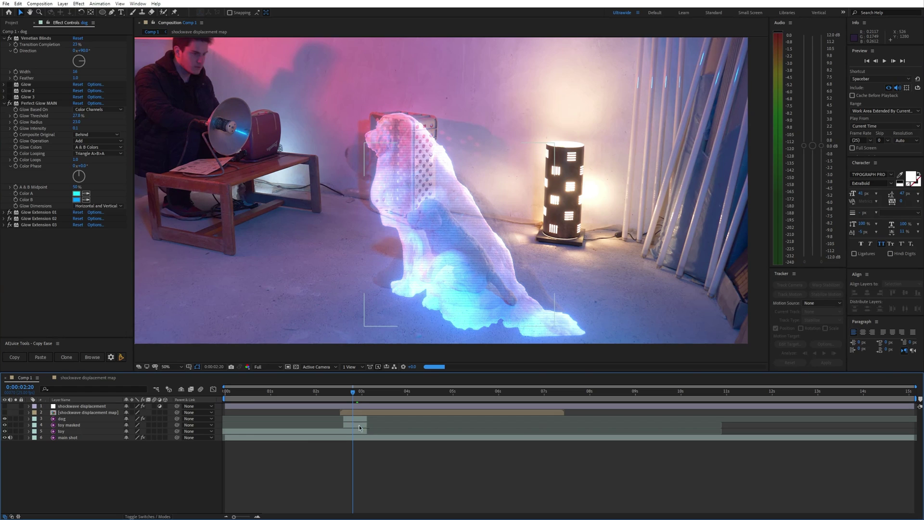
pyautogui.moveTo(354, 391)
pyautogui.mouseDown()
pyautogui.moveTo(341, 391)
pyautogui.moveTo(359, 392)
pyautogui.mouseUp()
pyautogui.press('F4')
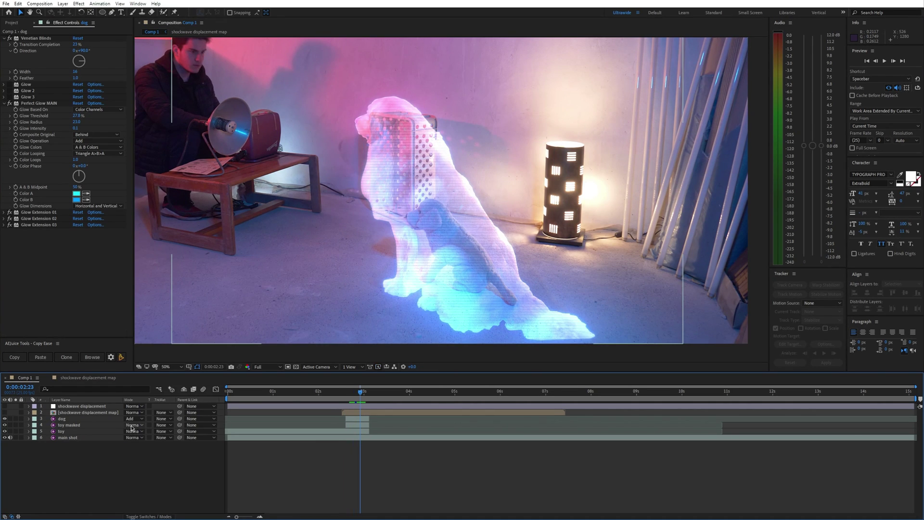
# Return the dog layer to Normal mode, place three Puppet pins, and drag one to reshape the pose.
pyautogui.click(133, 418)
pyautogui.click(144, 91)
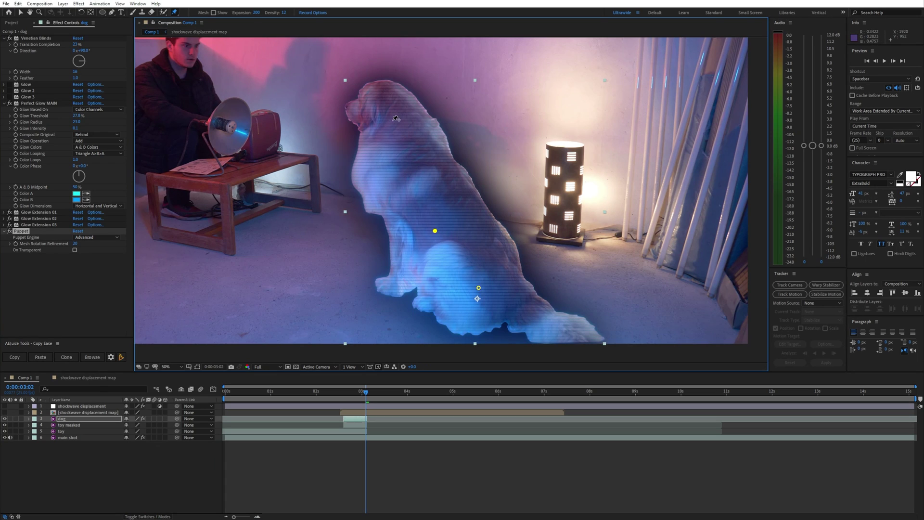
pyautogui.click(412, 181)
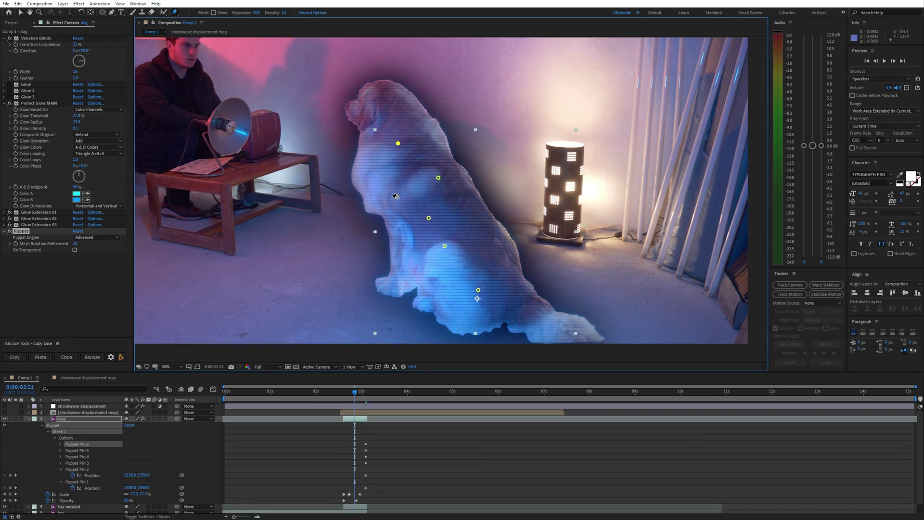
pyautogui.press('pageup')
pyautogui.click(366, 182)
pyautogui.click(395, 282)
pyautogui.moveTo(478, 290); pyautogui.dragTo(491, 277)
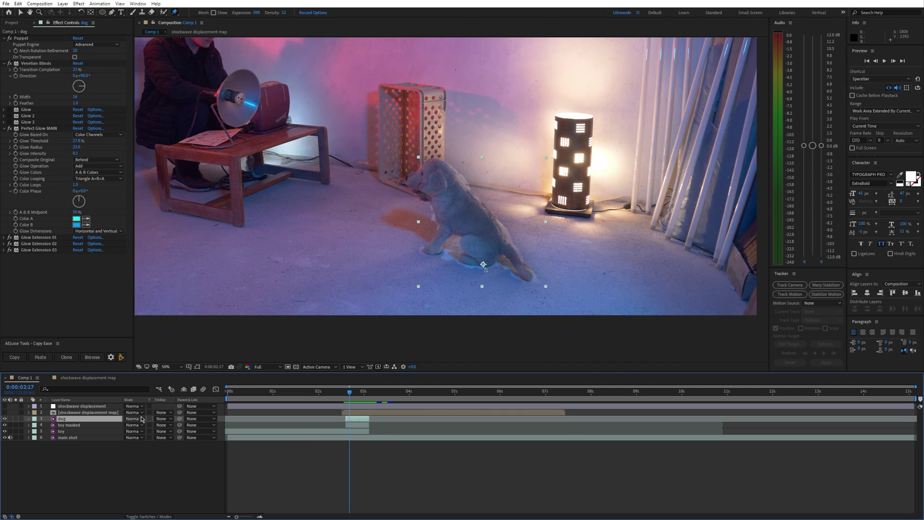
# Set the dog layer's blend mode to Add and scrub through the morph.
pyautogui.click(141, 418)
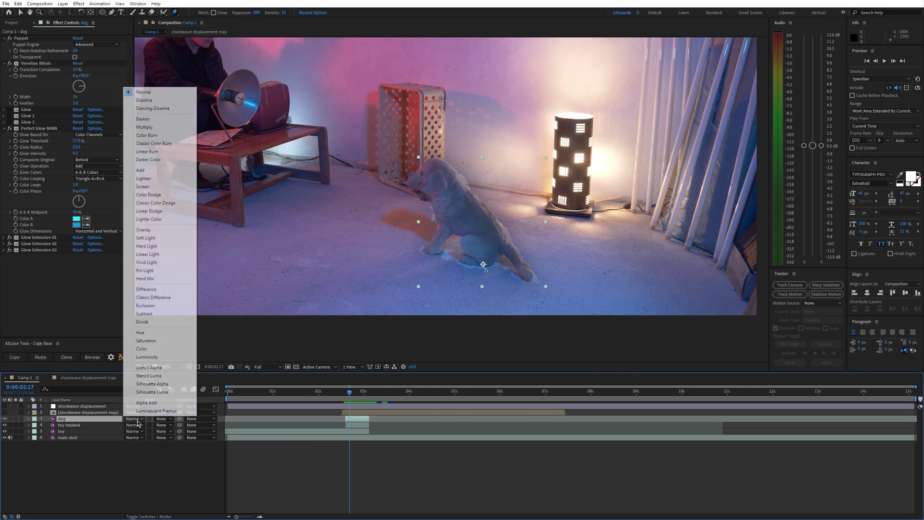
pyautogui.click(174, 170)
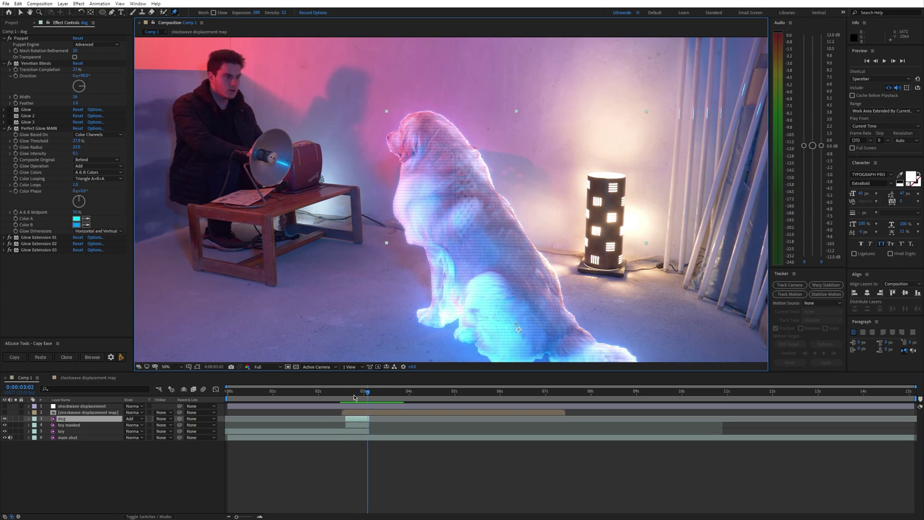
pyautogui.moveTo(354, 395)
pyautogui.mouseDown()
pyautogui.moveTo(345, 394)
pyautogui.moveTo(365, 394)
pyautogui.mouseUp()
# Set the toy masked layer to Add, preview the glowing morph, and turn off solo.
pyautogui.click(360, 425)
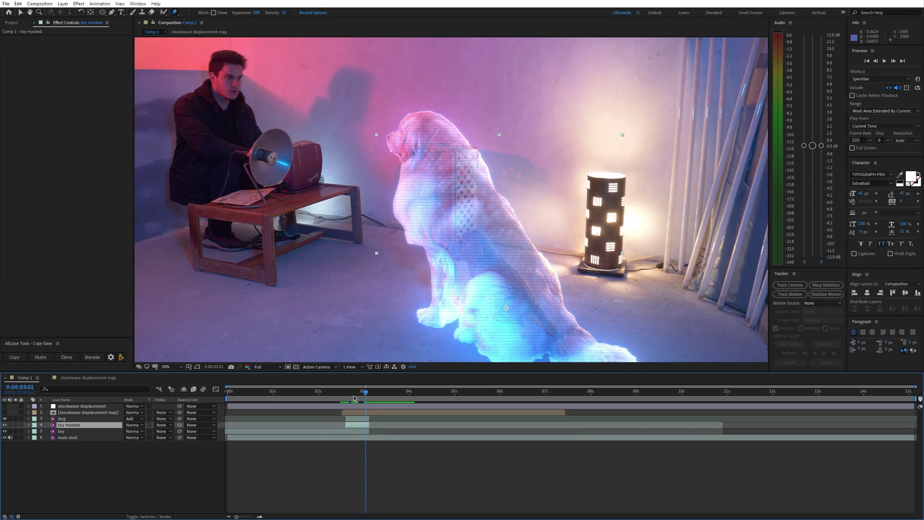
pyautogui.click(346, 393)
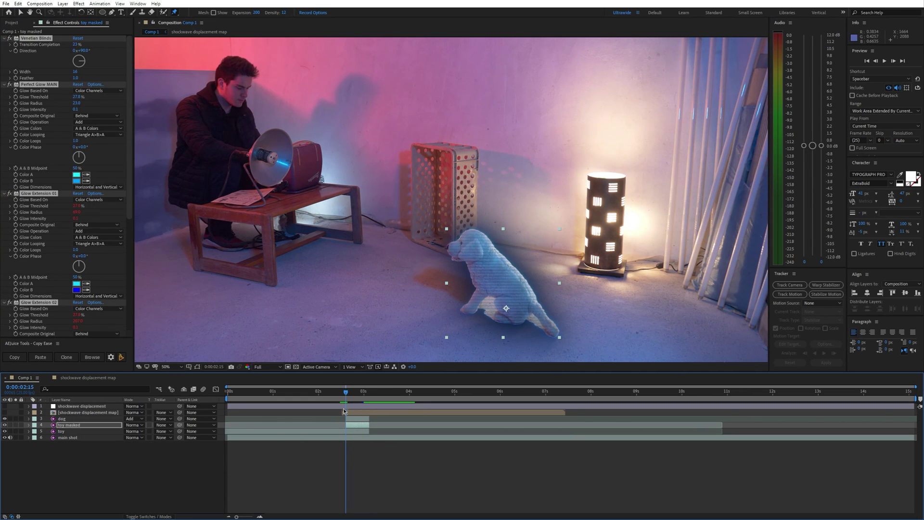
pyautogui.click(137, 425)
pyautogui.click(179, 177)
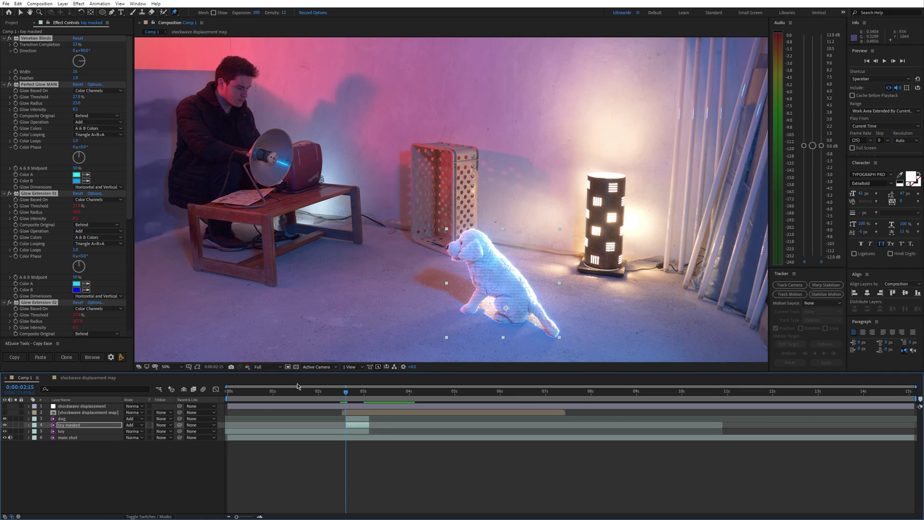
pyautogui.click(8, 87)
pyautogui.press('space')
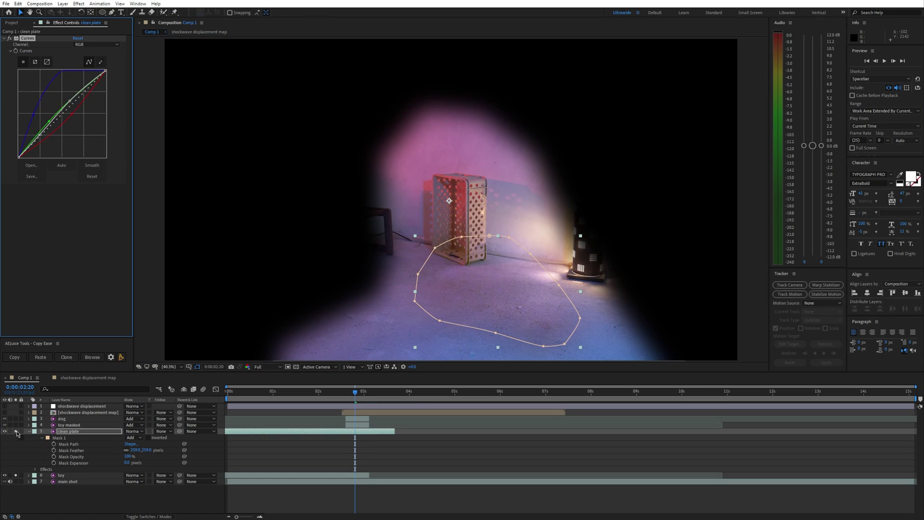
pyautogui.click(16, 432)
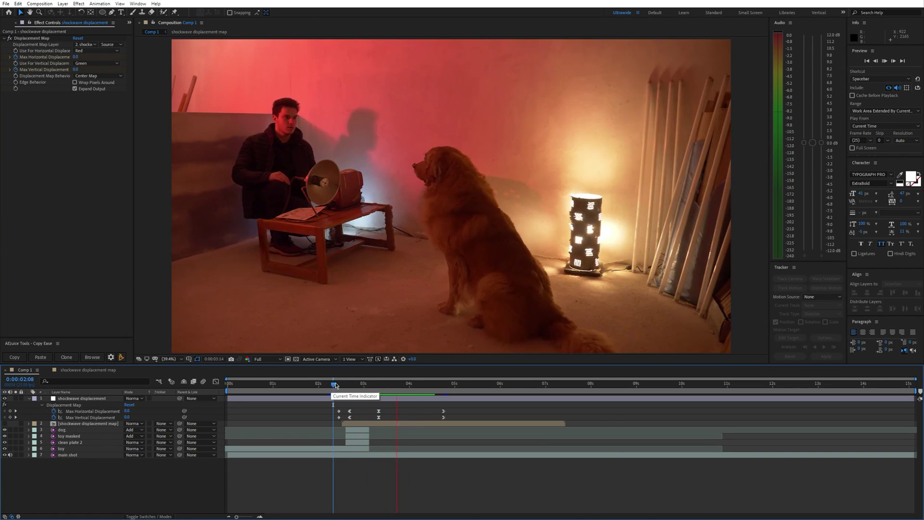
pyautogui.click(337, 384)
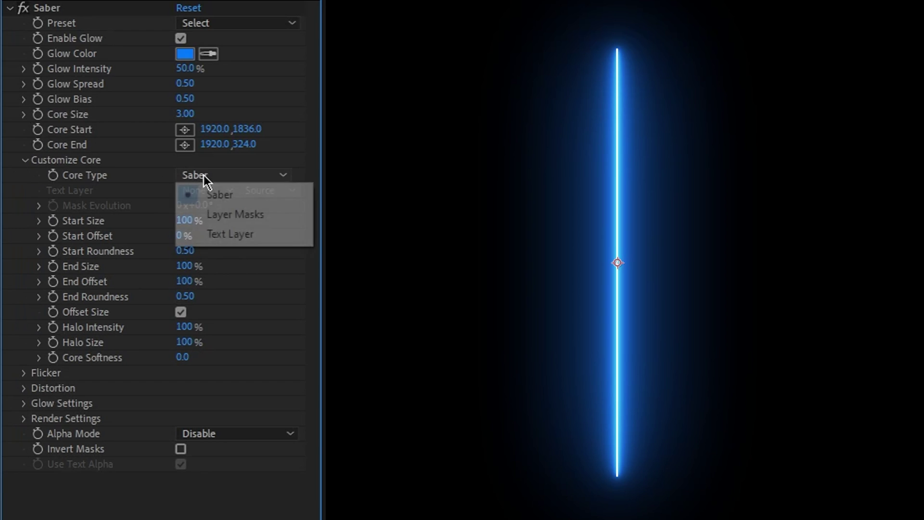
# Set the Saber core to Layer Masks, draw the beam's mask path, and blend it with Add.
pyautogui.click(252, 214)
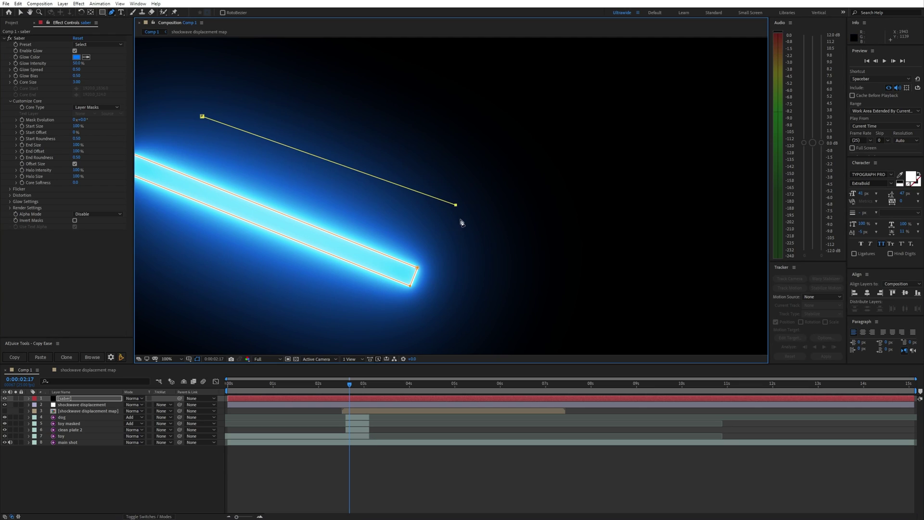
pyautogui.click(458, 206)
pyautogui.press(',')
pyautogui.press(',')
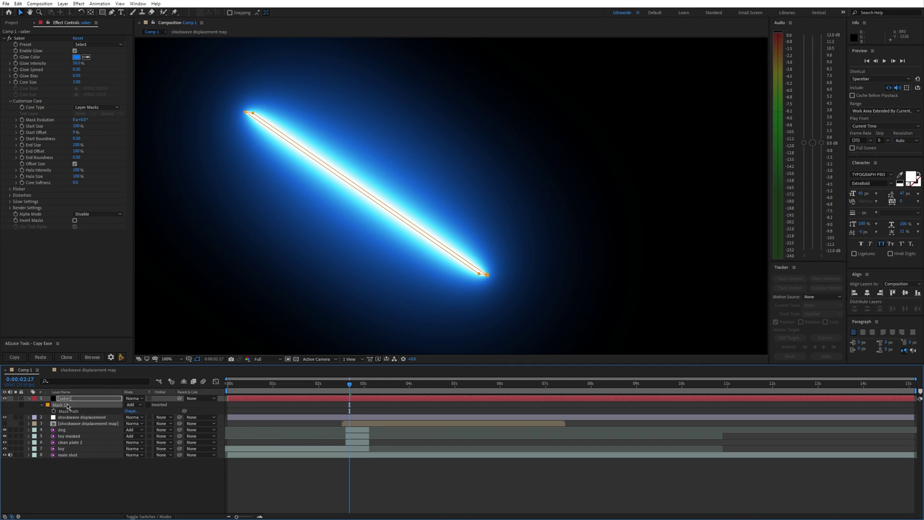
pyautogui.click(133, 398)
pyautogui.click(160, 152)
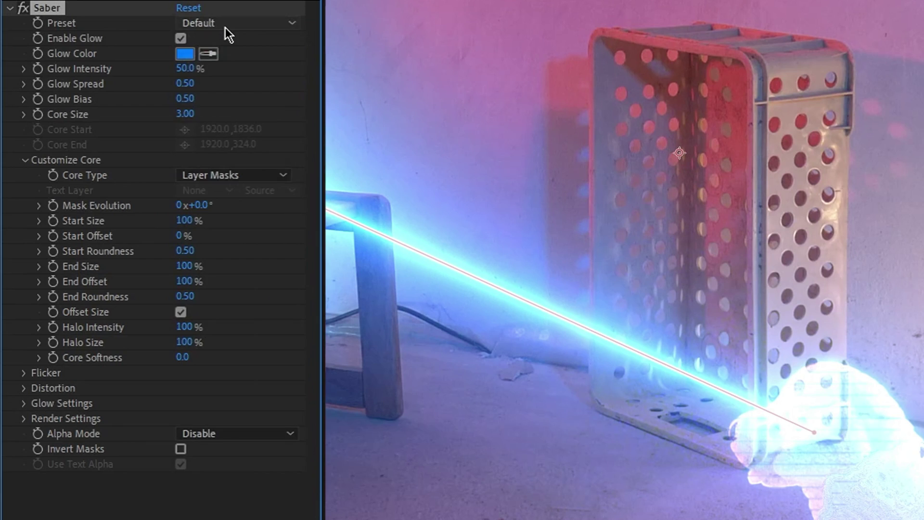
# Try the Burning, Arc Reactor and Electric saber presets, then set End Offset to 0%.
pyautogui.click(93, 46)
pyautogui.click(100, 52)
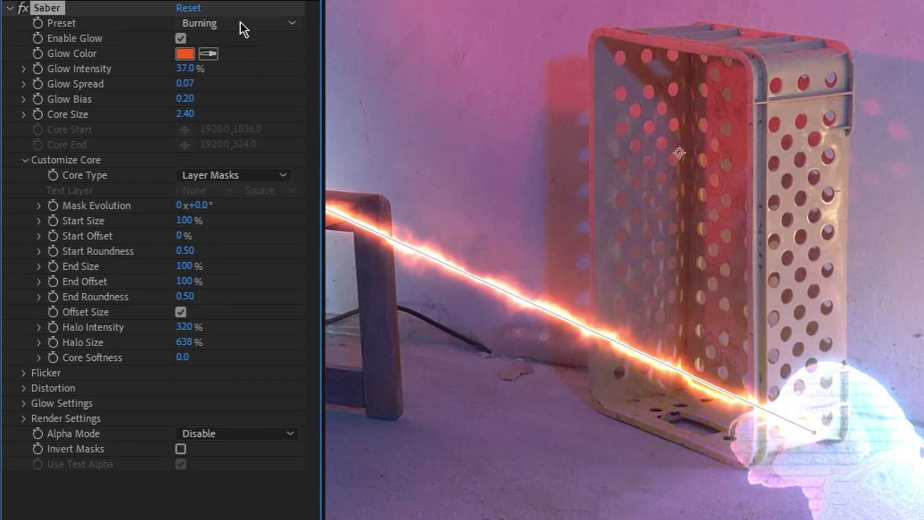
pyautogui.click(240, 22)
pyautogui.click(236, 80)
pyautogui.click(255, 24)
pyautogui.click(244, 159)
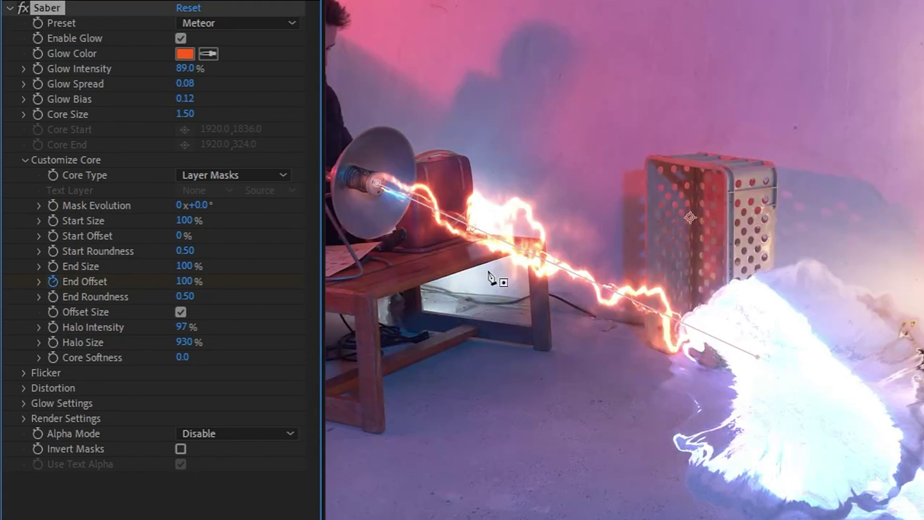
pyautogui.moveTo(186, 281); pyautogui.dragTo(91, 291)
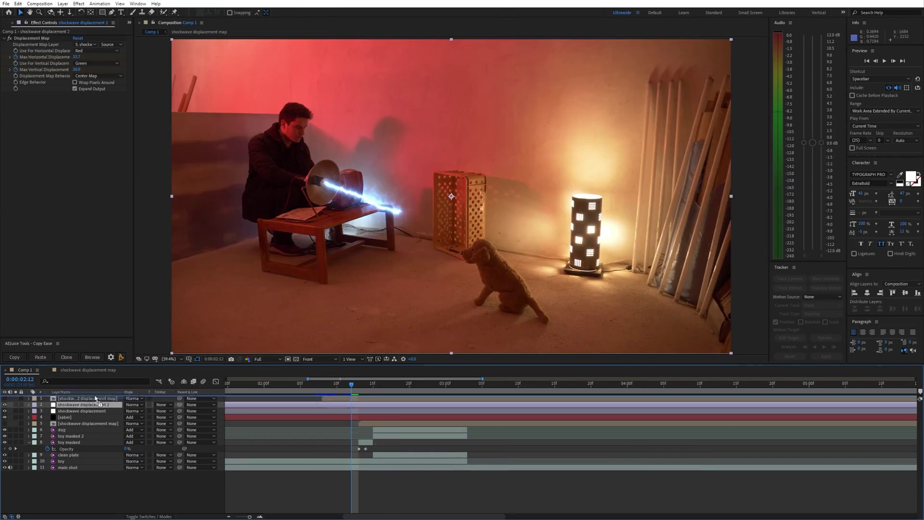
# Select the displacement keyframes and scrub back to the frame before the beam hits.
pyautogui.moveTo(408, 407); pyautogui.dragTo(325, 428)
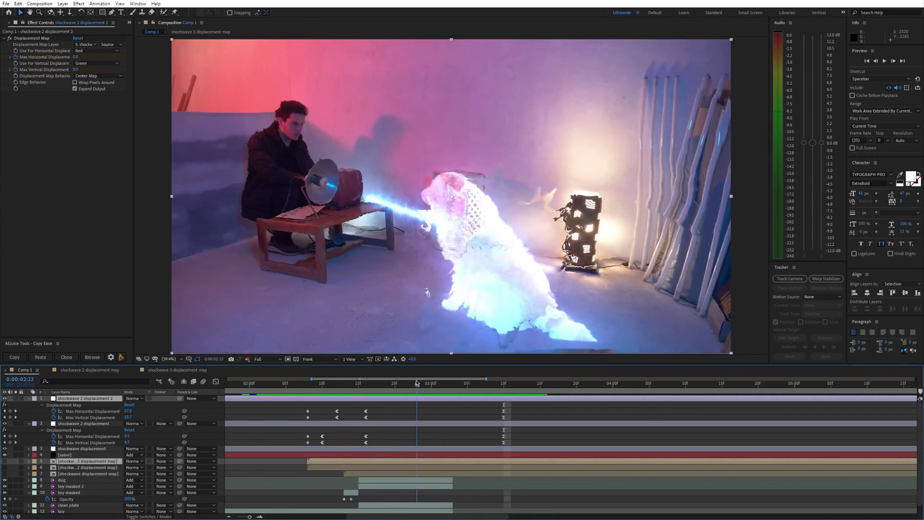
pyautogui.click(464, 382)
pyautogui.moveTo(464, 381); pyautogui.dragTo(283, 396)
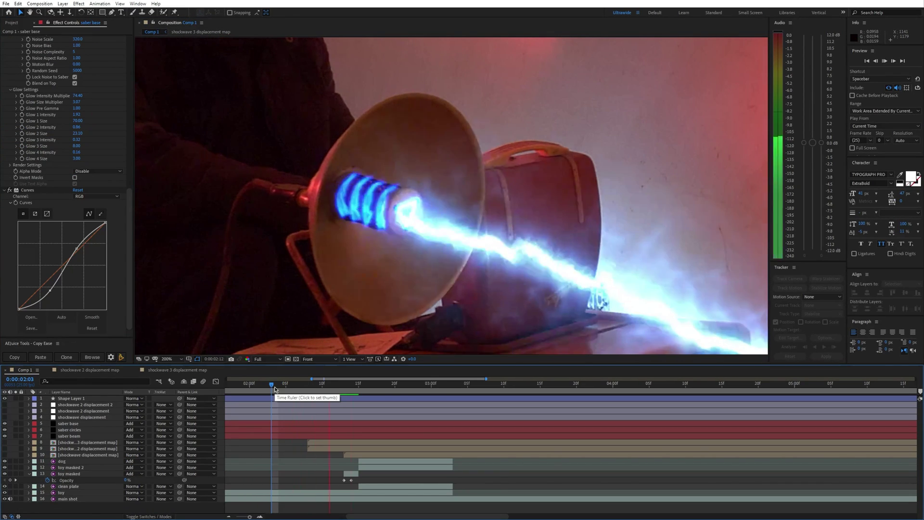
pyautogui.click(303, 391)
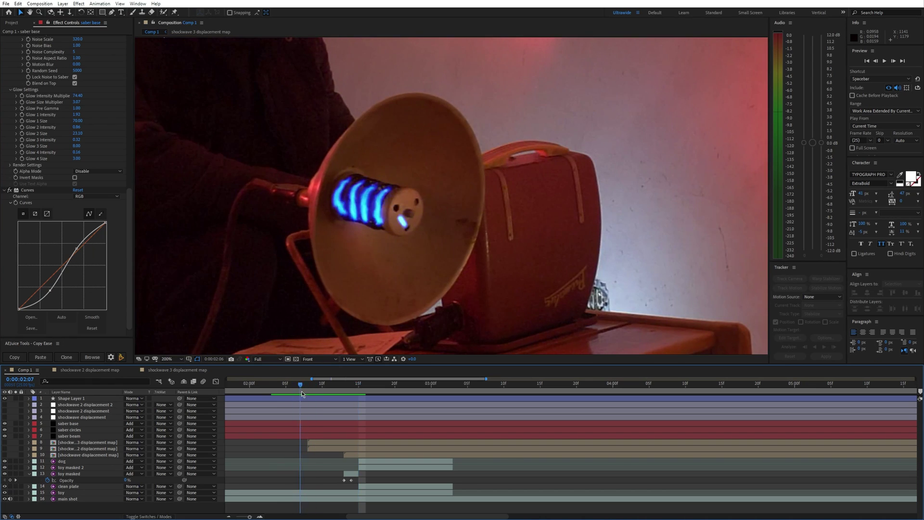
# Create a royal blue solid layer and set its blend mode to Add.
pyautogui.rightClick(321, 394)
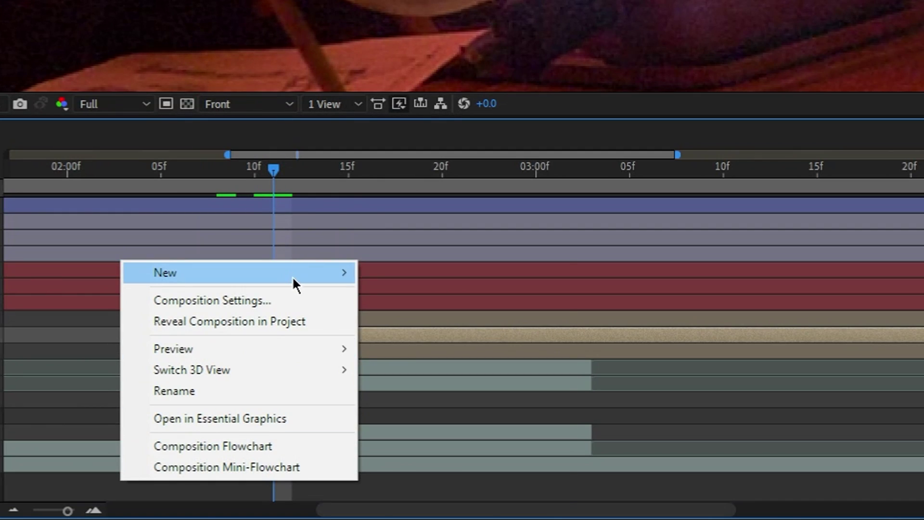
pyautogui.moveTo(293, 274)
pyautogui.click(439, 321)
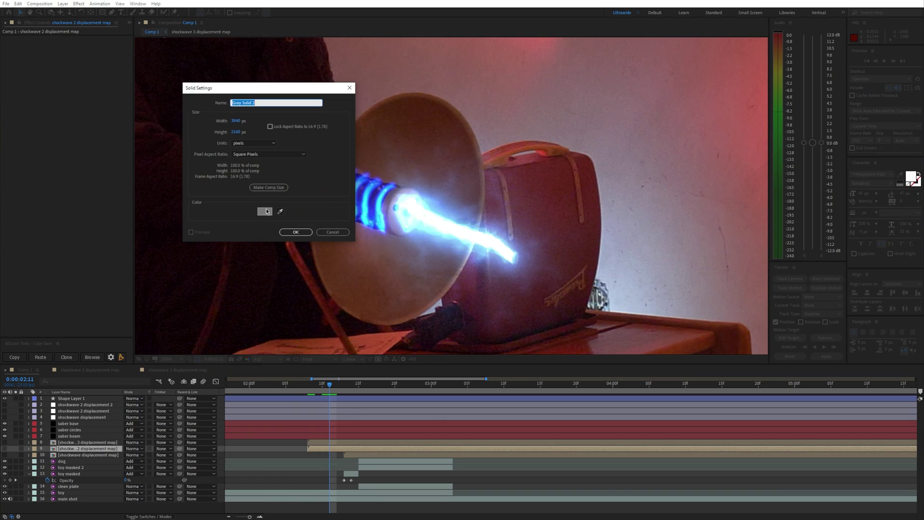
pyautogui.click(266, 211)
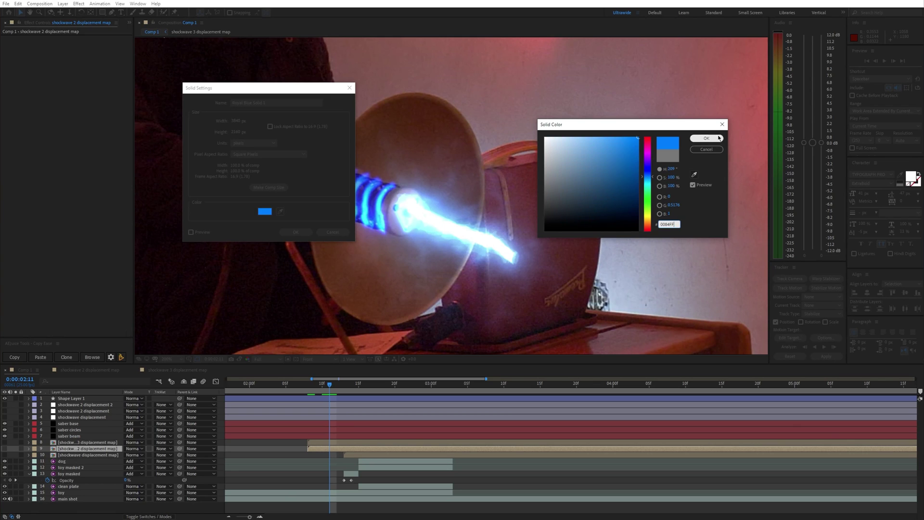
pyautogui.click(706, 138)
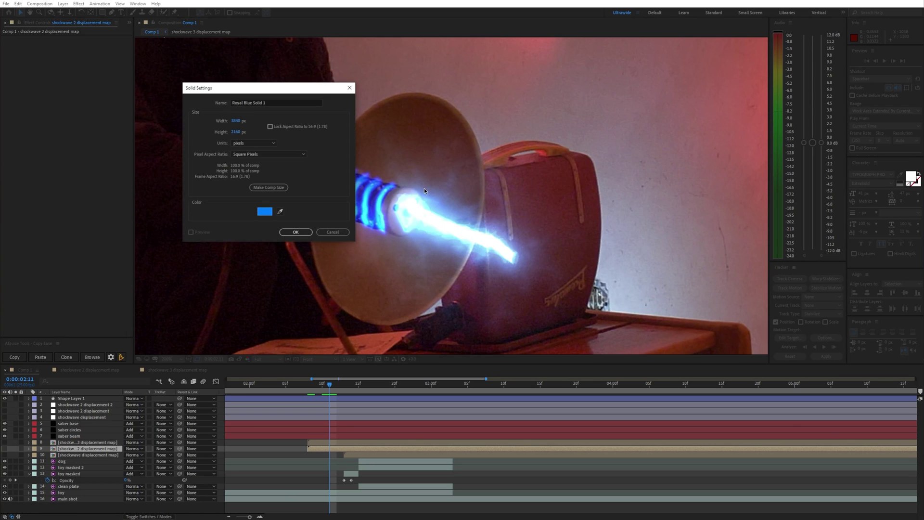
pyautogui.click(296, 231)
pyautogui.click(133, 448)
pyautogui.click(166, 207)
# Mask an ellipse over the lamp dish and keyframe the glow's opacity at 5%.
pyautogui.moveTo(102, 12); pyautogui.dragTo(125, 42)
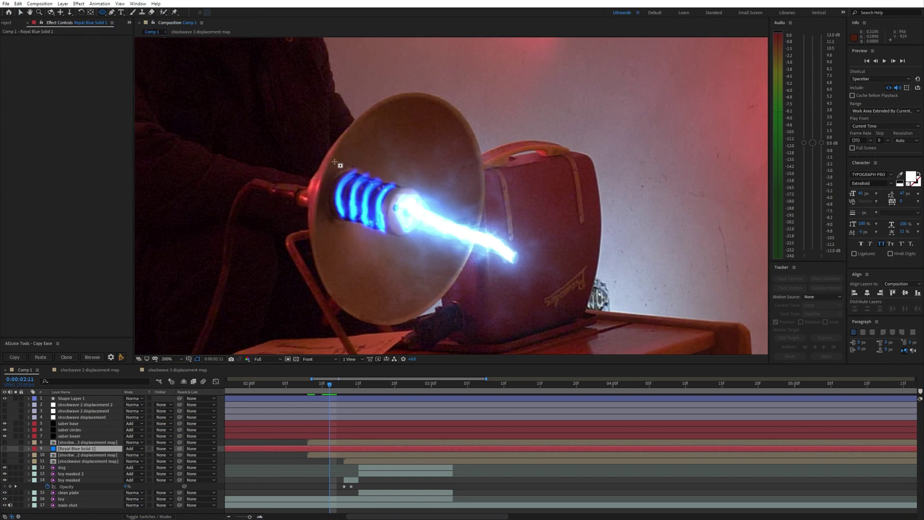
pyautogui.moveTo(319, 95); pyautogui.dragTo(471, 305)
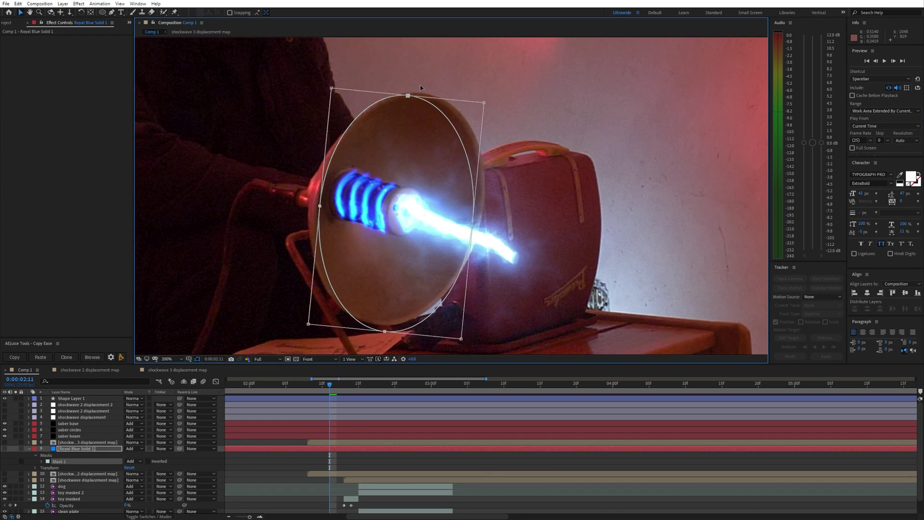
pyautogui.press('m')
pyautogui.press('m')
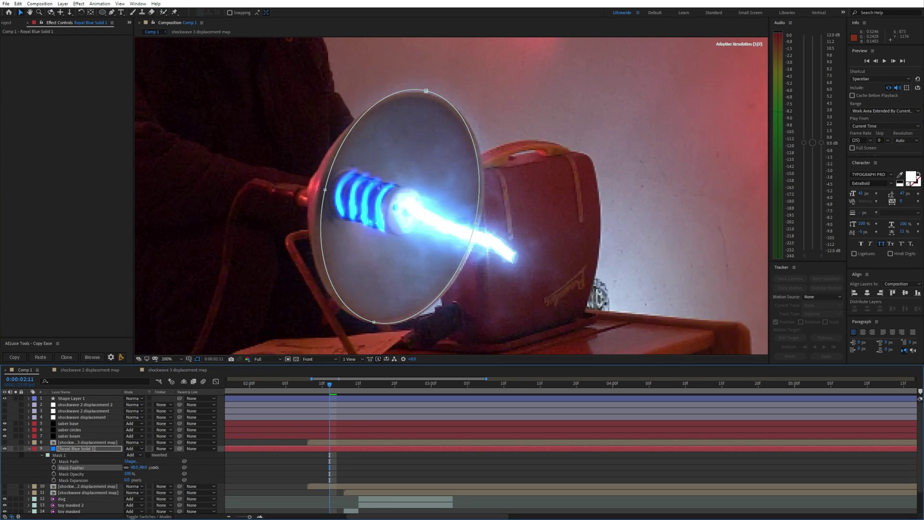
pyautogui.hotkey('alt', 'shift', 't')
pyautogui.moveTo(127, 486)
pyautogui.mouseDown()
pyautogui.moveTo(110, 489)
pyautogui.moveTo(135, 483)
pyautogui.mouseUp()
pyautogui.press('pageup')
pyautogui.press('pageup')
pyautogui.press('pageup')
pyautogui.press('pageup')
pyautogui.press('pageup')
pyautogui.press('pageup')
pyautogui.press('pageup')
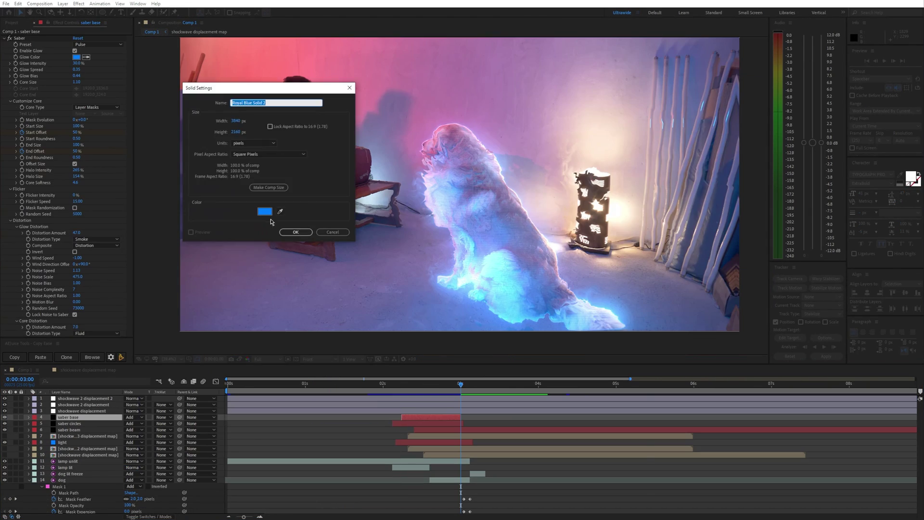
# Make another blue solid and feather its ellipse mask into a soft glow.
pyautogui.click(202, 190)
pyautogui.click(705, 145)
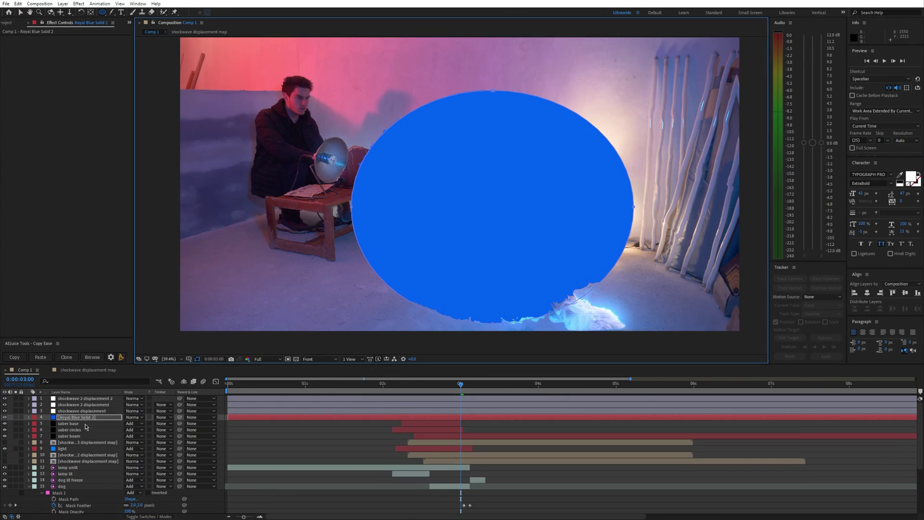
pyautogui.press('m')
pyautogui.press('m')
pyautogui.moveTo(137, 436); pyautogui.dragTo(84, 443)
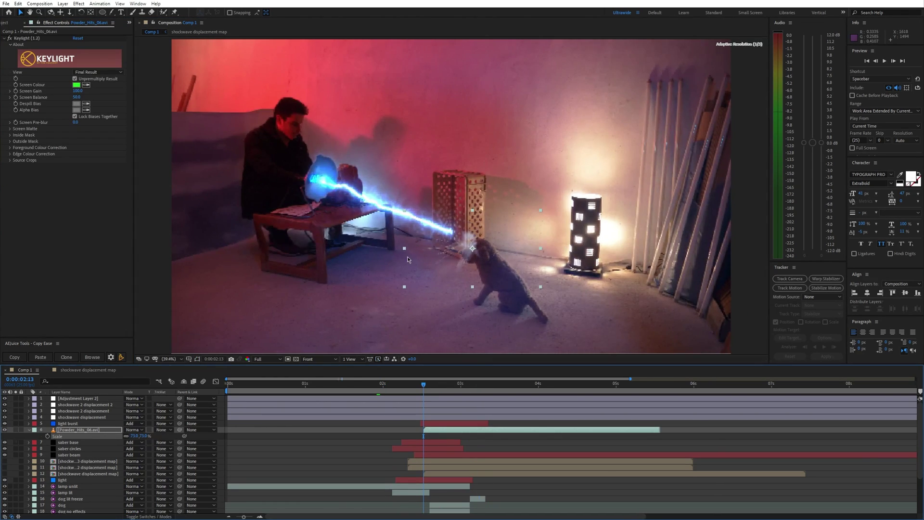
# Scrub through the dust animation and preview the shot at full resolution.
pyautogui.scroll(3, 433, 255)
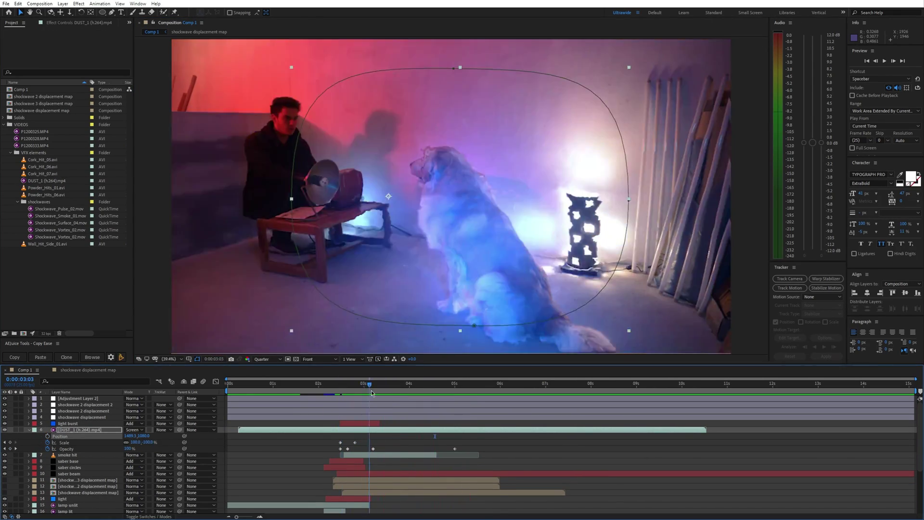
pyautogui.moveTo(371, 390); pyautogui.dragTo(342, 382)
pyautogui.press('space')
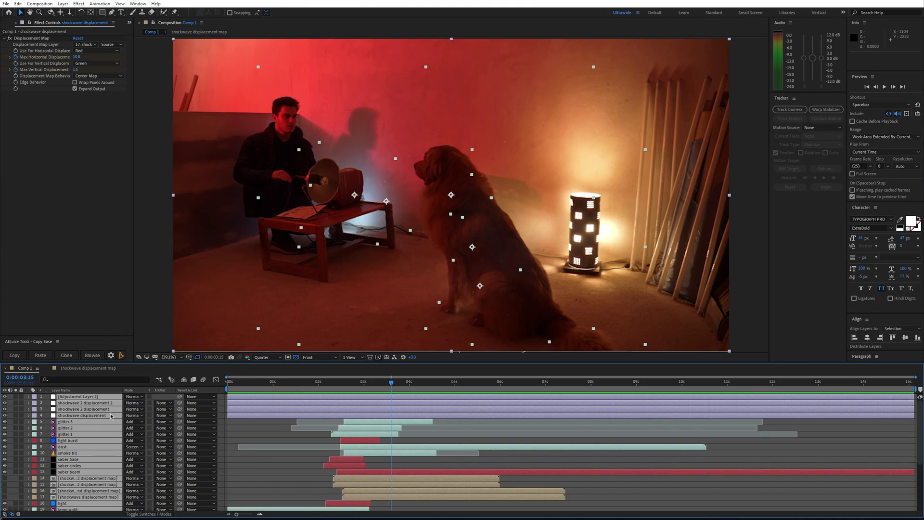
# Pre-compose the selected layers into Pre-comp 1 and apply Real.Camera.Shake.3 to it.
pyautogui.hotkey('ctrl', 'shift', 'c')
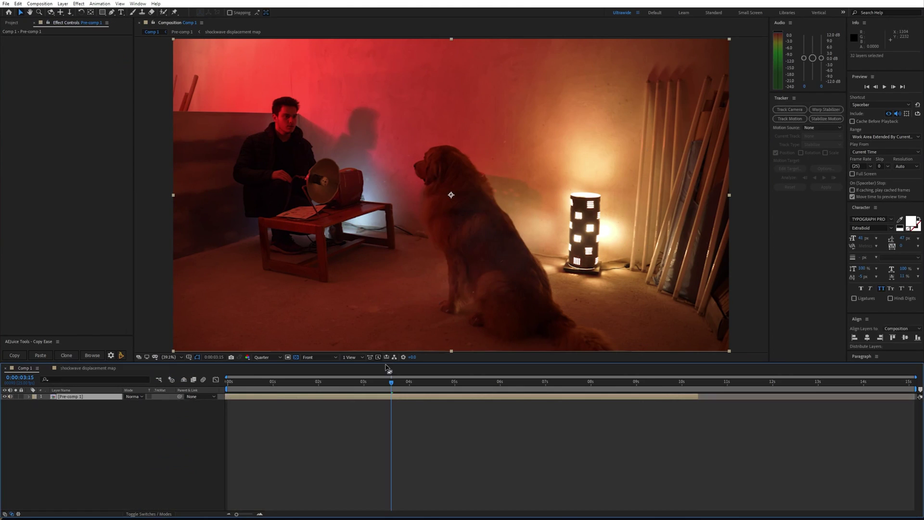
pyautogui.hotkey('ctrl', 'space')
pyautogui.write('cam')
pyautogui.press('Return')
# Add a Null Object to drive the shake and show the layer switch columns.
pyautogui.rightClick(142, 426)
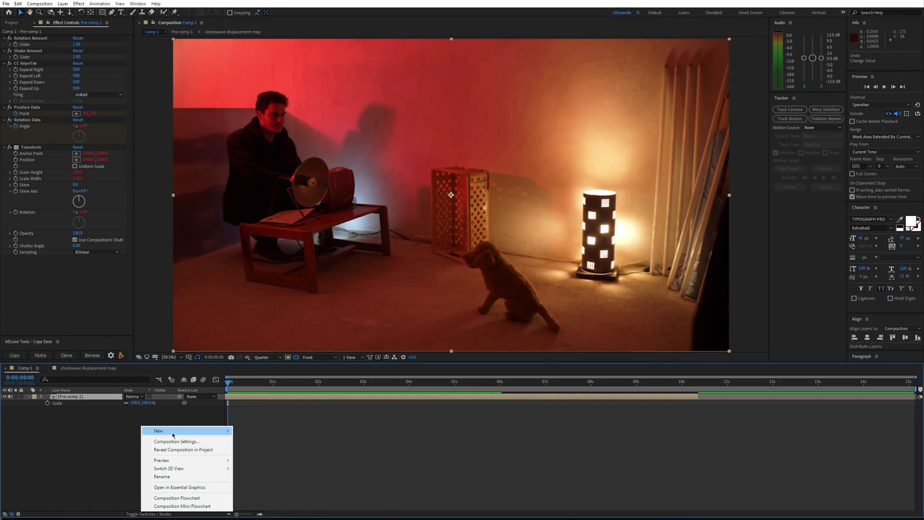
pyautogui.click(279, 478)
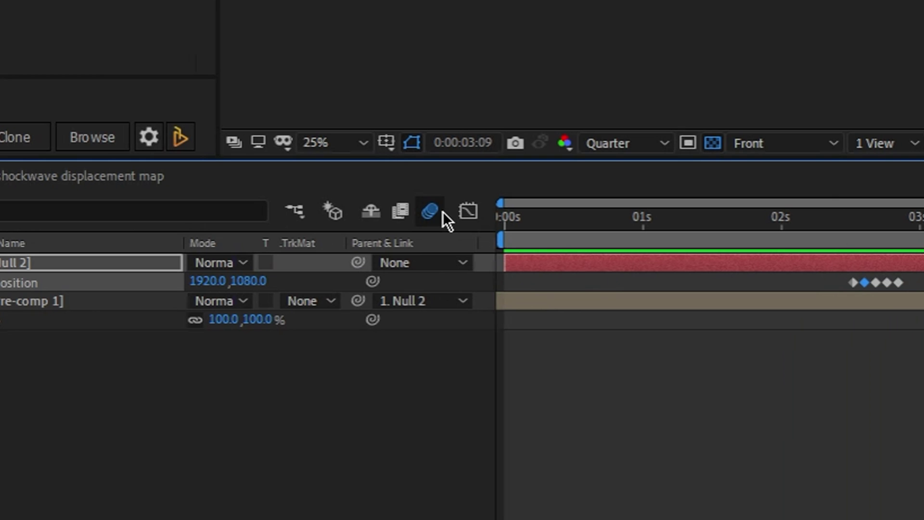
pyautogui.click(327, 509)
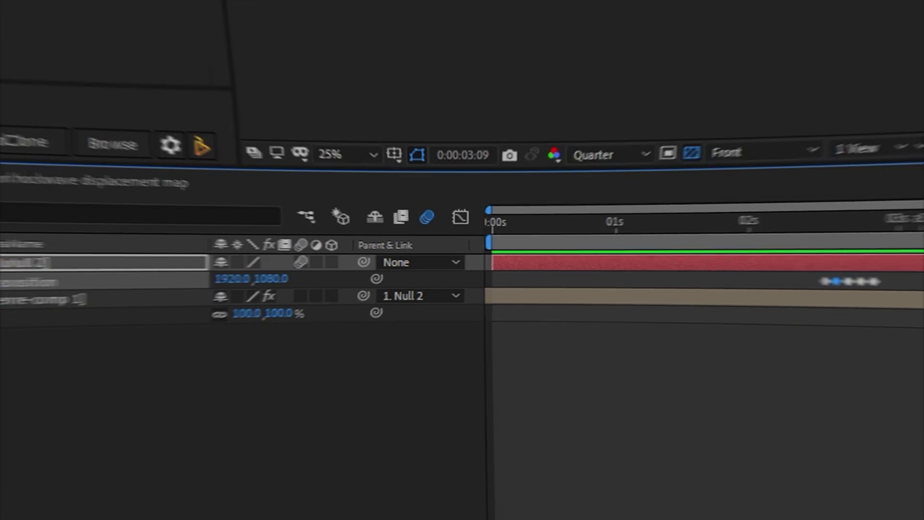